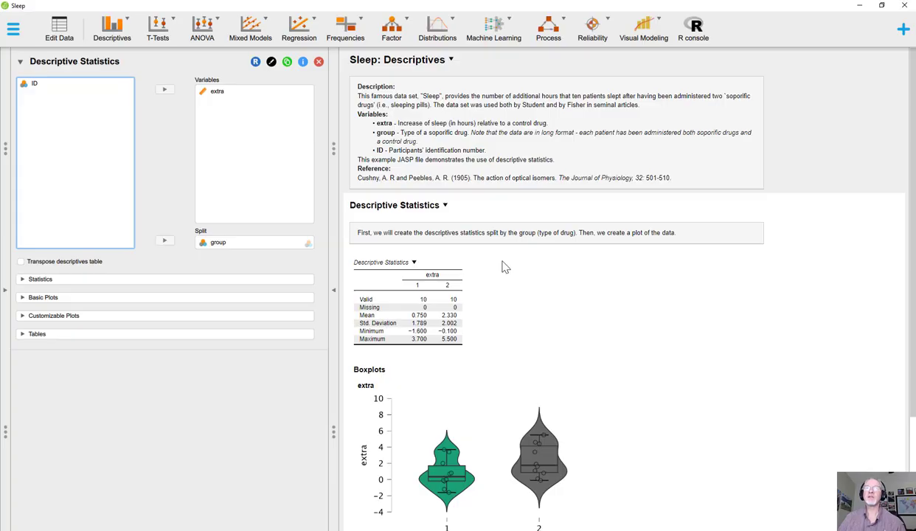
Review the Sleep descriptives table and boxplots, and remove the Descriptive Statistics analysis.
{"action": "scroll", "coordinate": [413, 365], "scroll_direction": "down", "scroll_amount": 2}
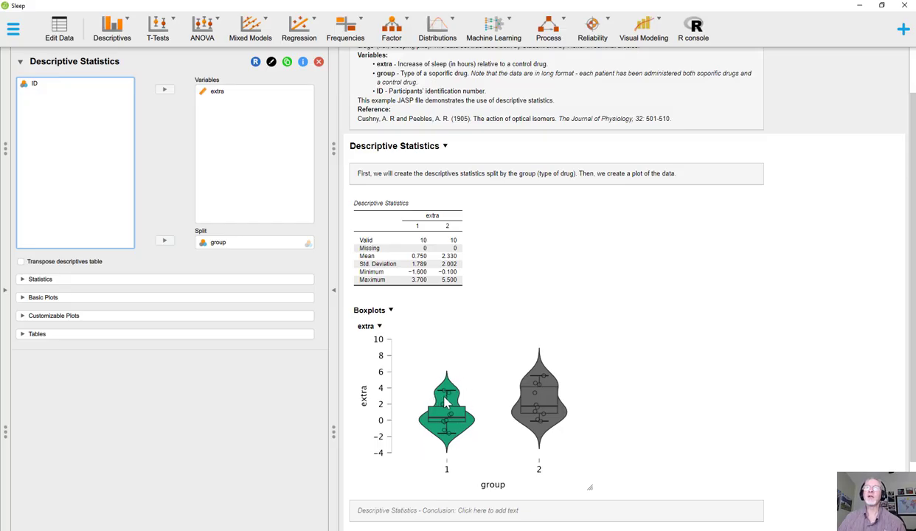
{"action": "scroll", "coordinate": [445, 401], "scroll_direction": "up", "scroll_amount": 1}
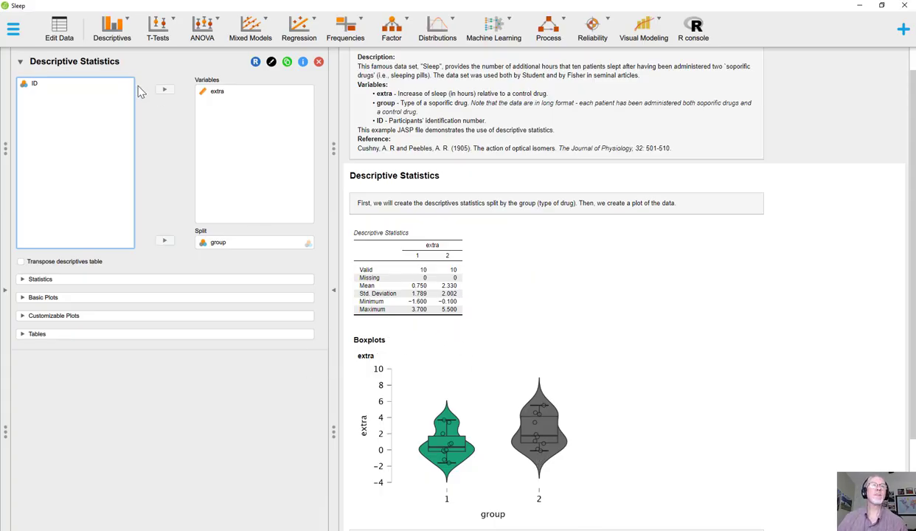
{"action": "left_click", "coordinate": [318, 62]}
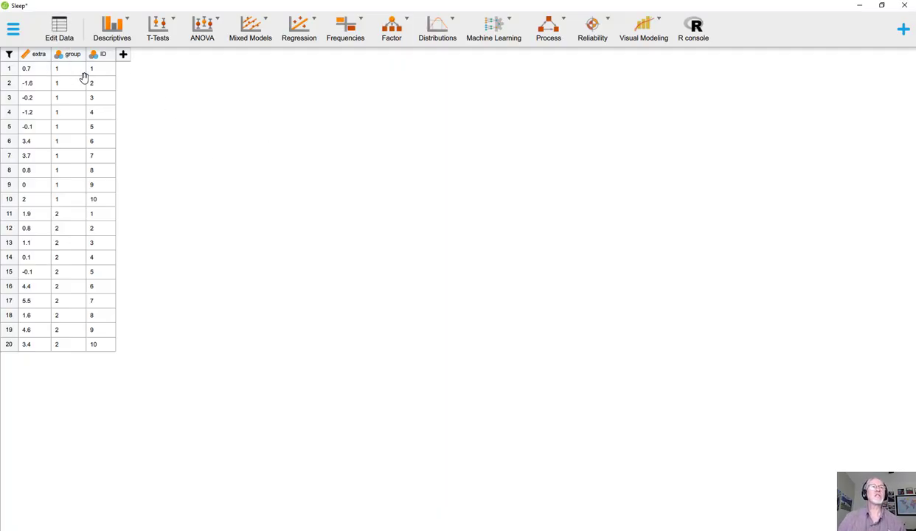
Export the data set to the Desktop folder as a CSV file named Sleep.
{"action": "left_click", "coordinate": [14, 32]}
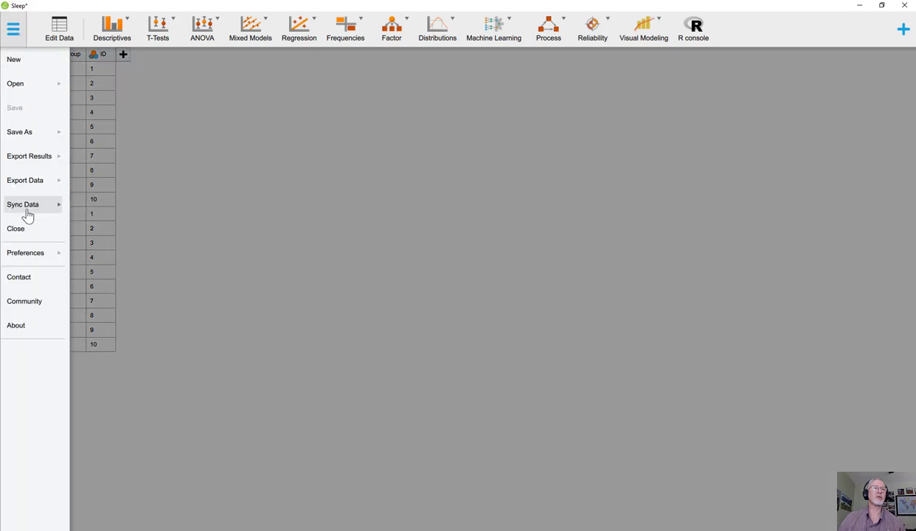
{"action": "left_click", "coordinate": [33, 186]}
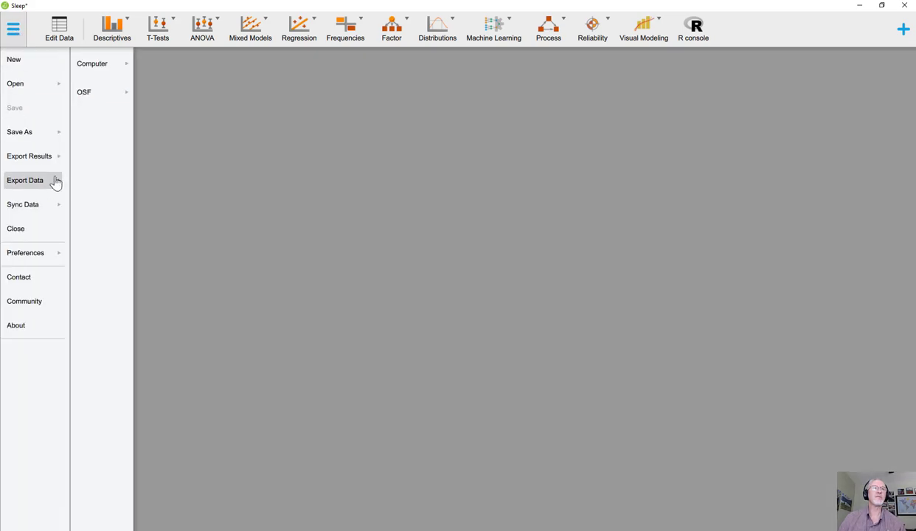
{"action": "left_click", "coordinate": [108, 74]}
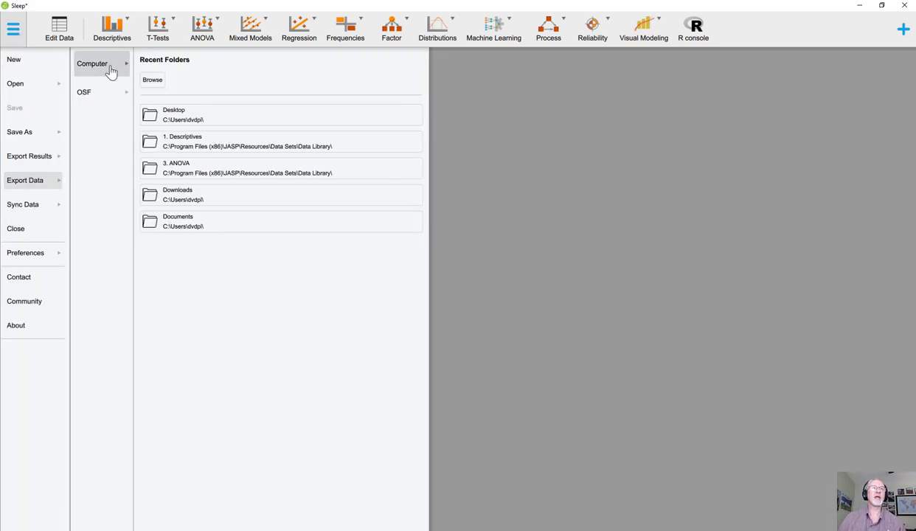
{"action": "left_click", "coordinate": [185, 116]}
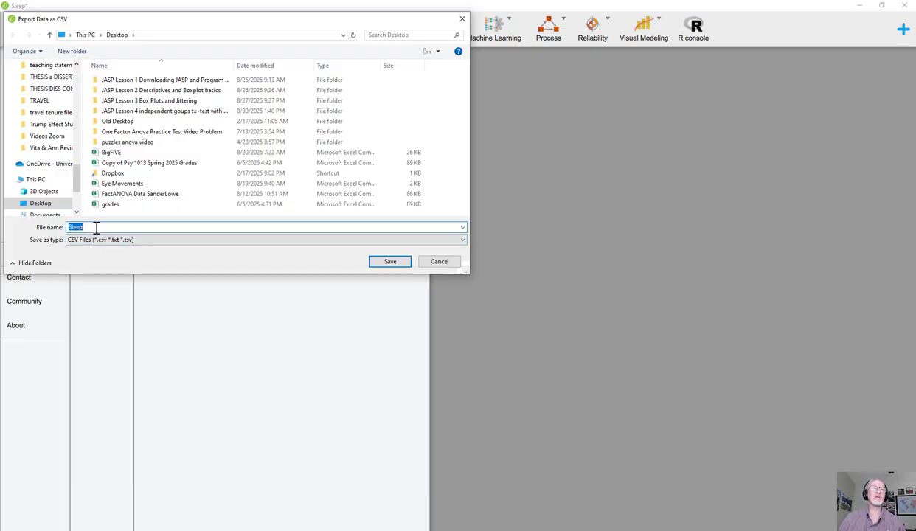
{"action": "left_click", "coordinate": [197, 240]}
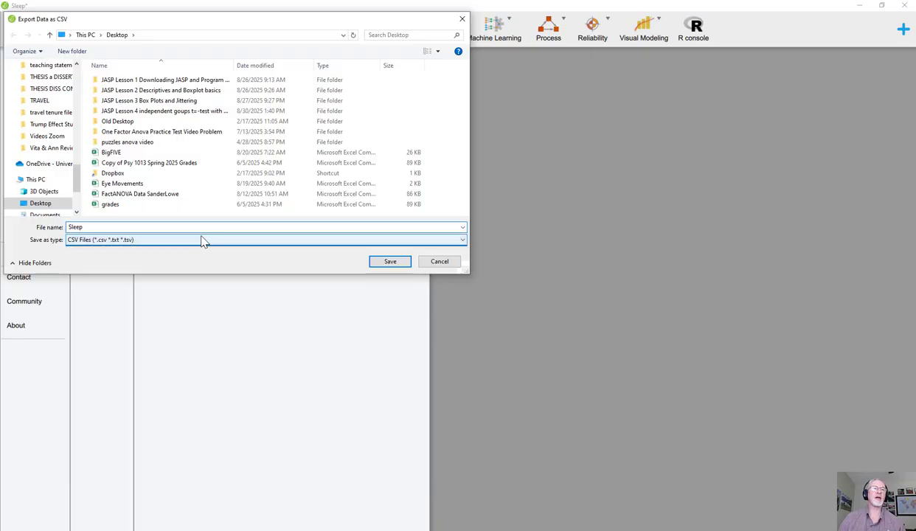
{"action": "left_click", "coordinate": [191, 247]}
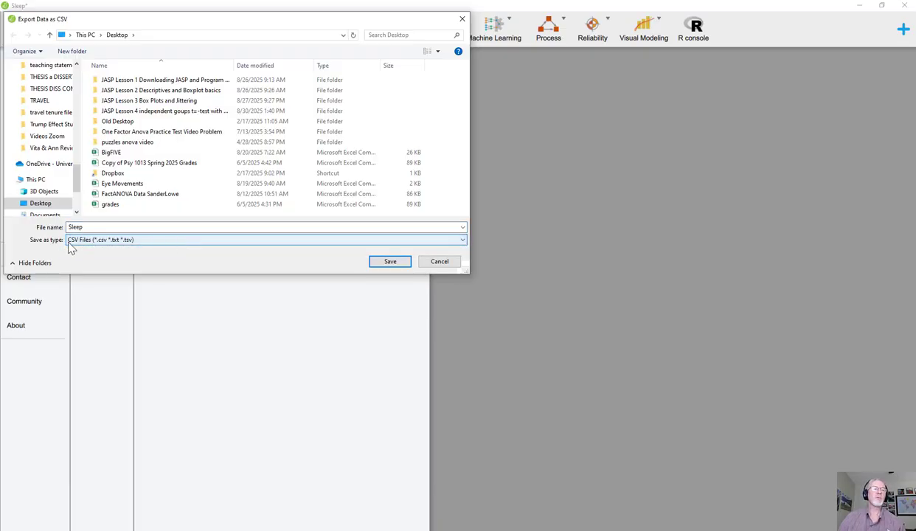
{"action": "left_click", "coordinate": [390, 262]}
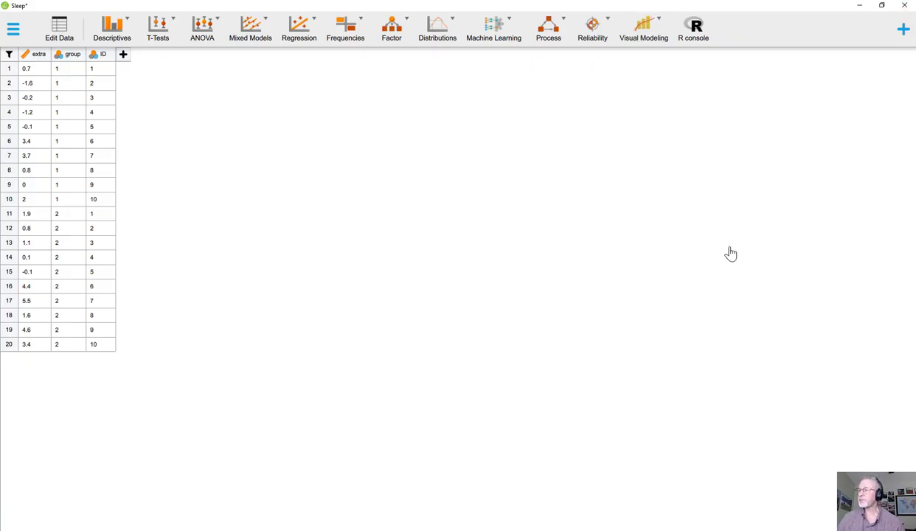
Minimize JASP, open the exported Sleep CSV from the desktop in Excel and dismiss the possible data loss notice.
{"action": "left_click", "coordinate": [861, 5]}
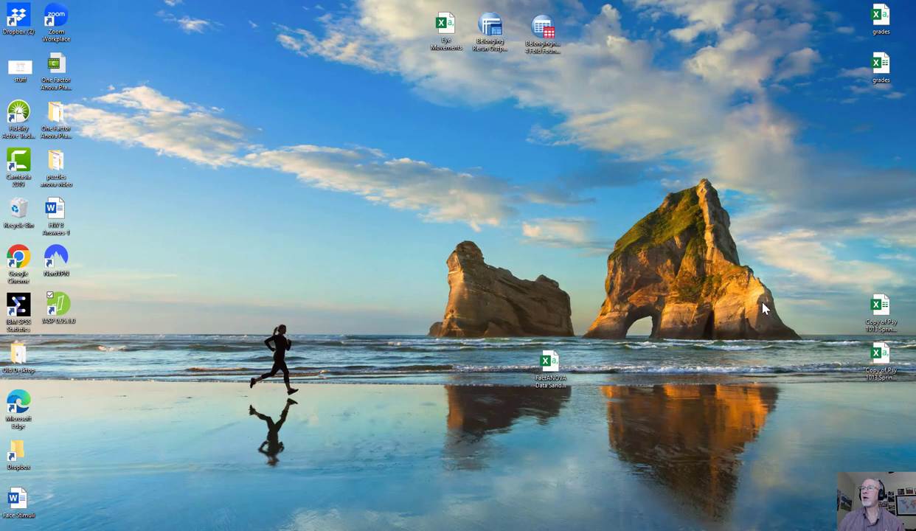
{"action": "left_click_drag", "start_coordinate": [915, 295], "coordinate": [384, 279]}
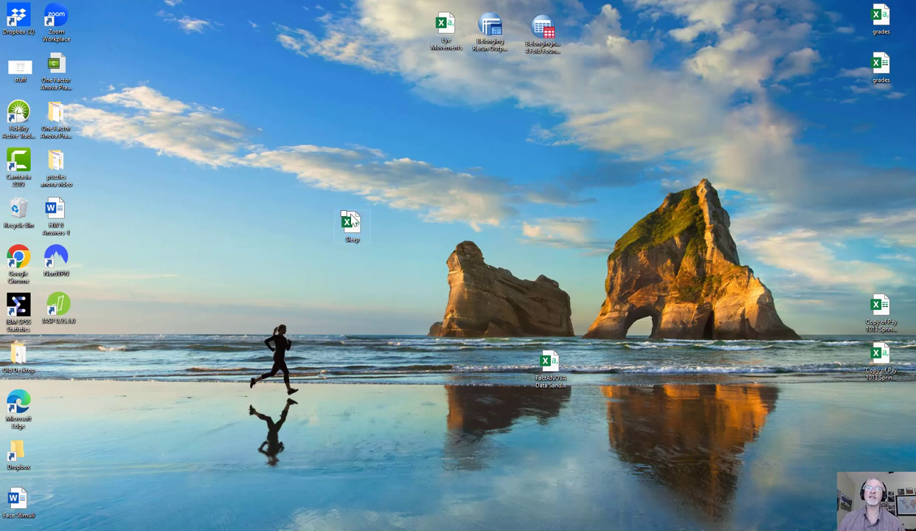
{"action": "double_click", "coordinate": [352, 222]}
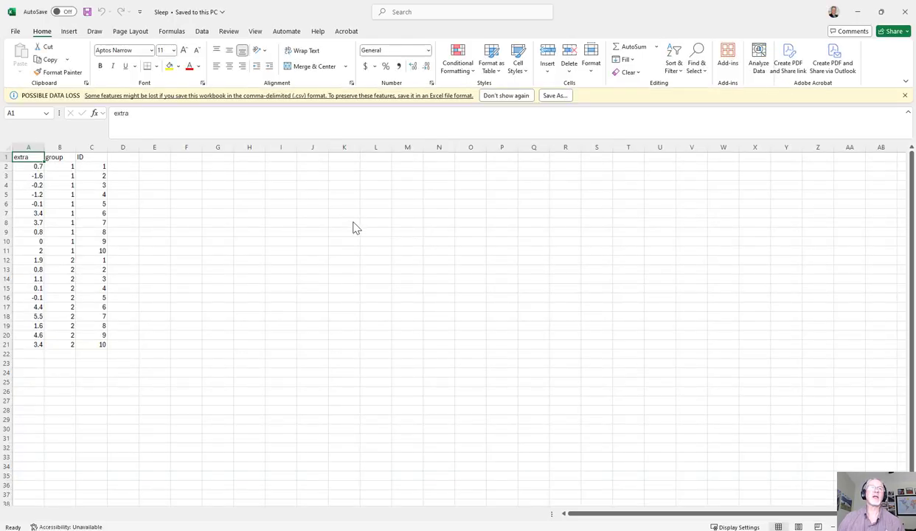
{"action": "left_click", "coordinate": [905, 96]}
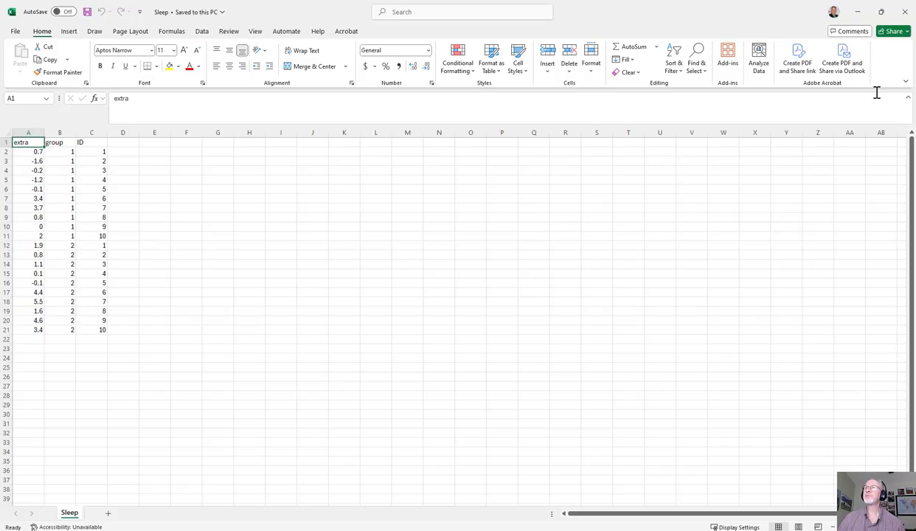
Insert a blank column between the extra and group columns.
{"action": "left_click", "coordinate": [65, 152]}
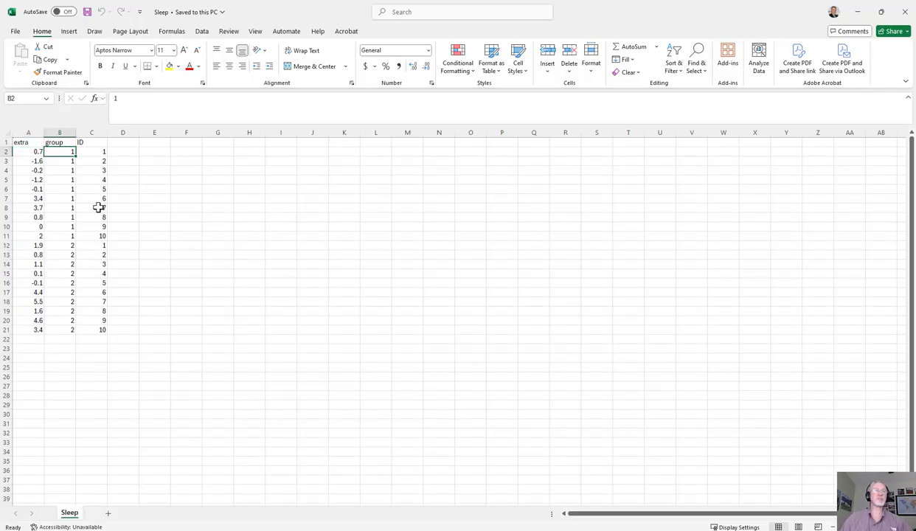
{"action": "key", "text": "Up"}
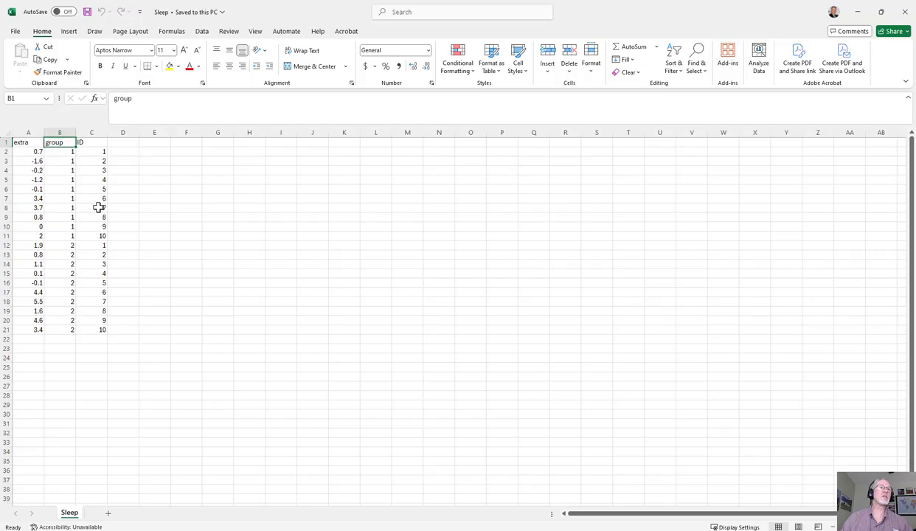
{"action": "key", "text": "Left"}
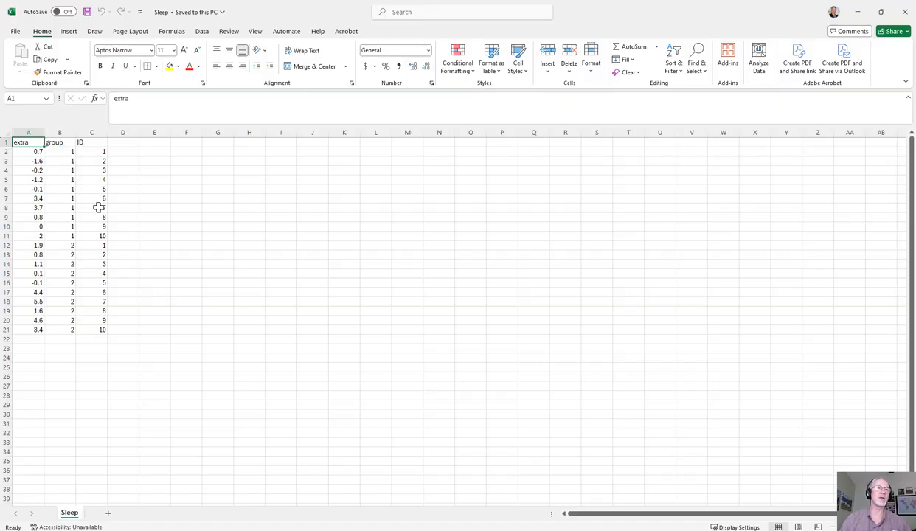
{"action": "right_click", "coordinate": [62, 133]}
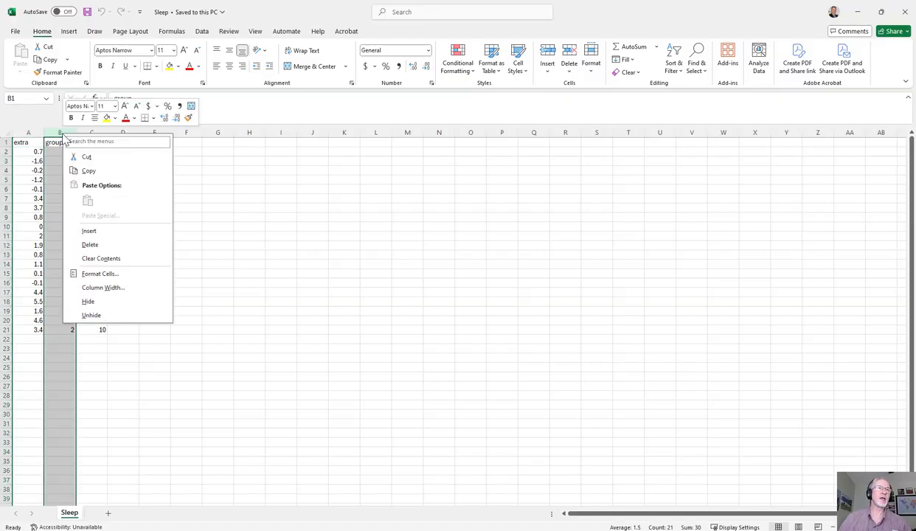
{"action": "left_click", "coordinate": [87, 231]}
{"action": "left_click", "coordinate": [87, 228]}
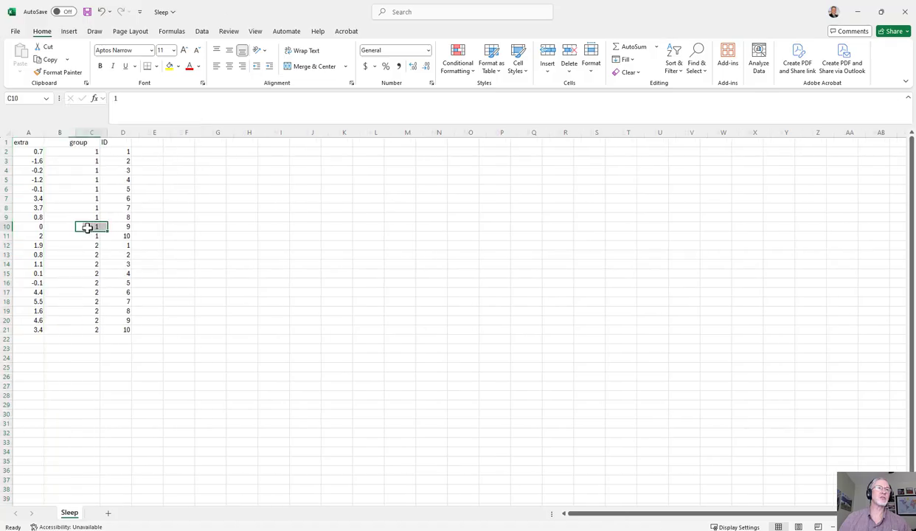
Rename the extra column heading in A1 as extrad1.
{"action": "left_click", "coordinate": [57, 143]}
{"action": "key", "text": "Left"}
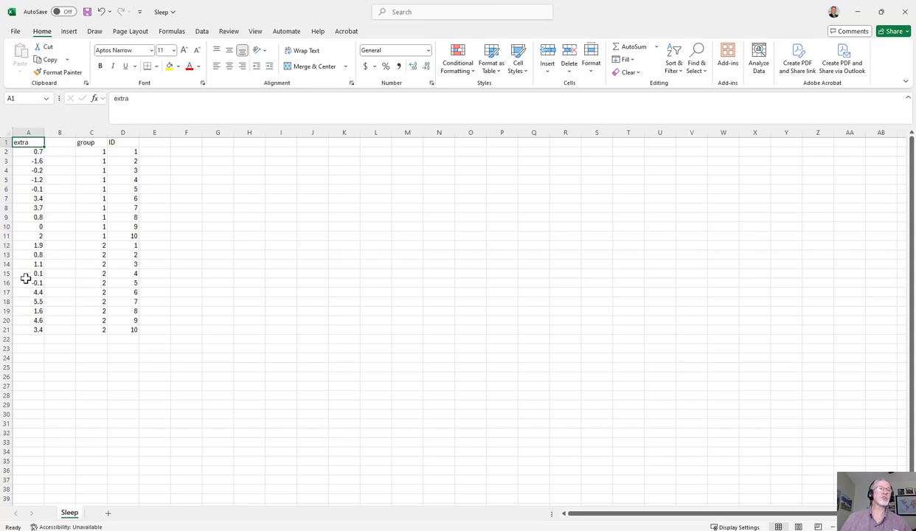
{"action": "double_click", "coordinate": [34, 143]}
{"action": "type", "text": "d1"}
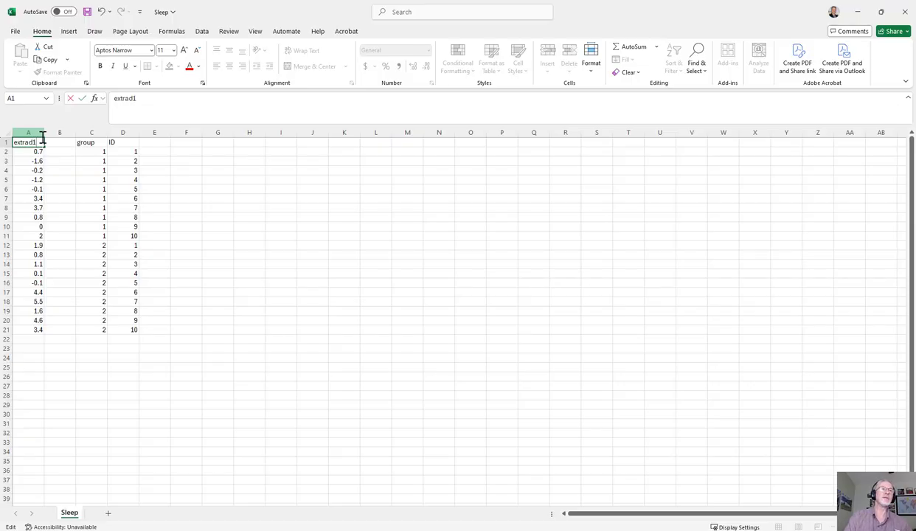
{"action": "key", "text": "Return"}
Examine the first data row across the extrad1, group and ID columns.
{"action": "key", "text": "Up"}
{"action": "key", "text": "Right"}
{"action": "key", "text": "Right"}
{"action": "key", "text": "Down"}
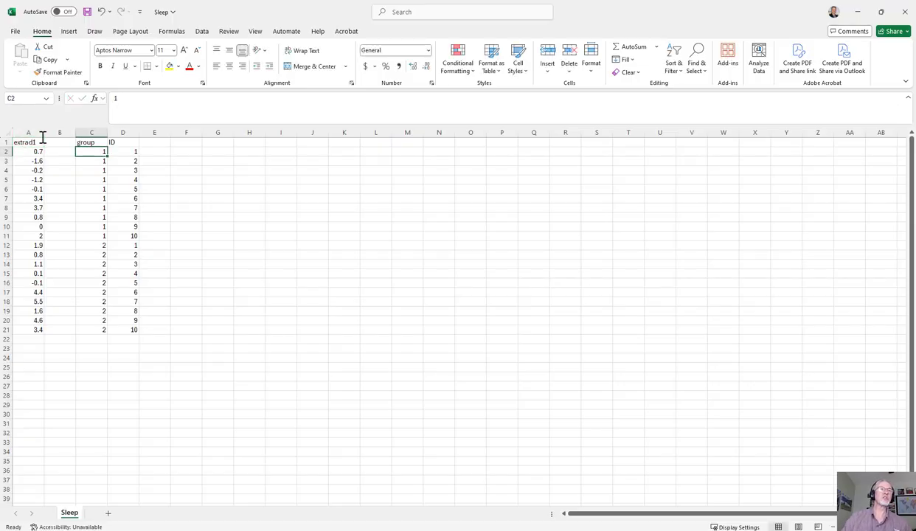
{"action": "key", "text": "Left"}
{"action": "key", "text": "Left"}
{"action": "key", "text": "Up"}
{"action": "key", "text": "Down"}
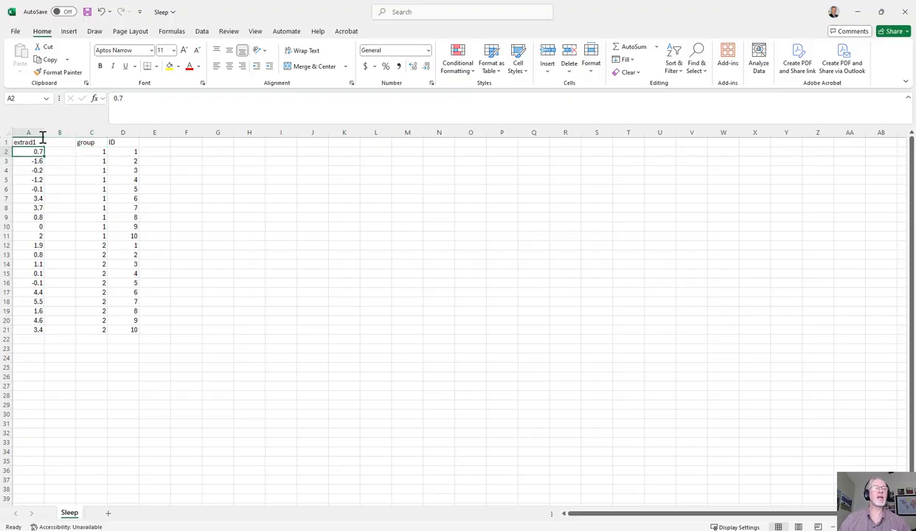
{"action": "key", "text": "Up"}
{"action": "key", "text": "Down"}
{"action": "key", "text": "Up"}
{"action": "key", "text": "Down"}
{"action": "key", "text": "Right"}
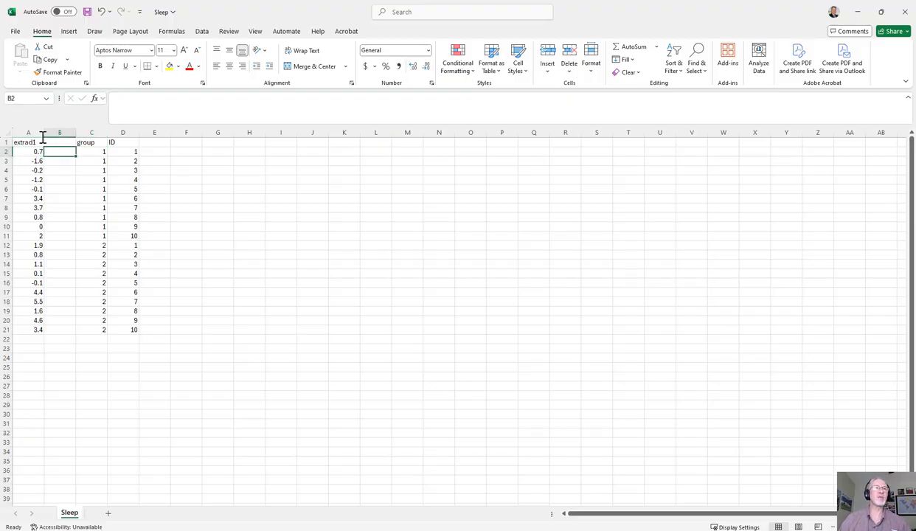
{"action": "key", "text": "Right"}
{"action": "key", "text": "Left"}
{"action": "key", "text": "Left"}
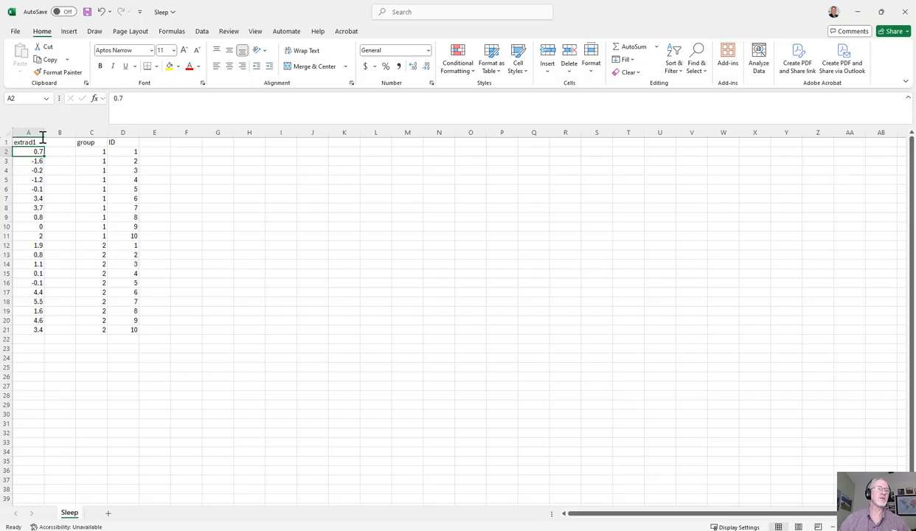
{"action": "key", "text": "Right"}
{"action": "key", "text": "Right"}
{"action": "key", "text": "Right"}
{"action": "key", "text": "Left"}
{"action": "key", "text": "Left"}
{"action": "key", "text": "Left"}
{"action": "key", "text": "Up"}
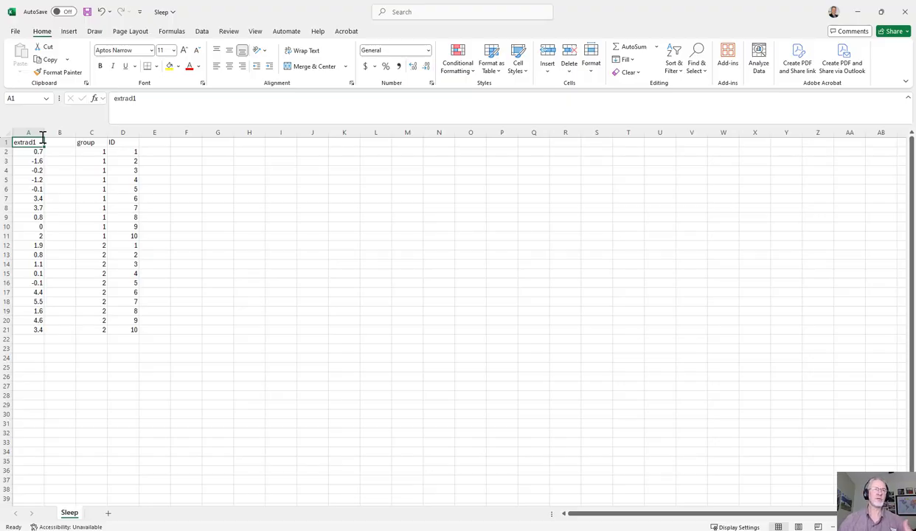
Examine the group heading and the group codes down the first group's rows.
{"action": "key", "text": "Down"}
{"action": "key", "text": "Right"}
{"action": "key", "text": "Right"}
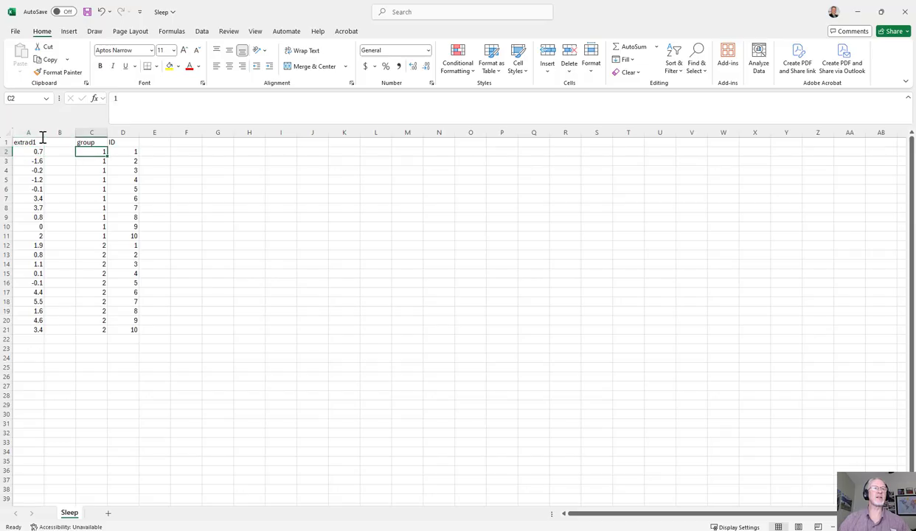
{"action": "key", "text": "Up"}
{"action": "key", "text": "Down"}
{"action": "key", "text": "Up"}
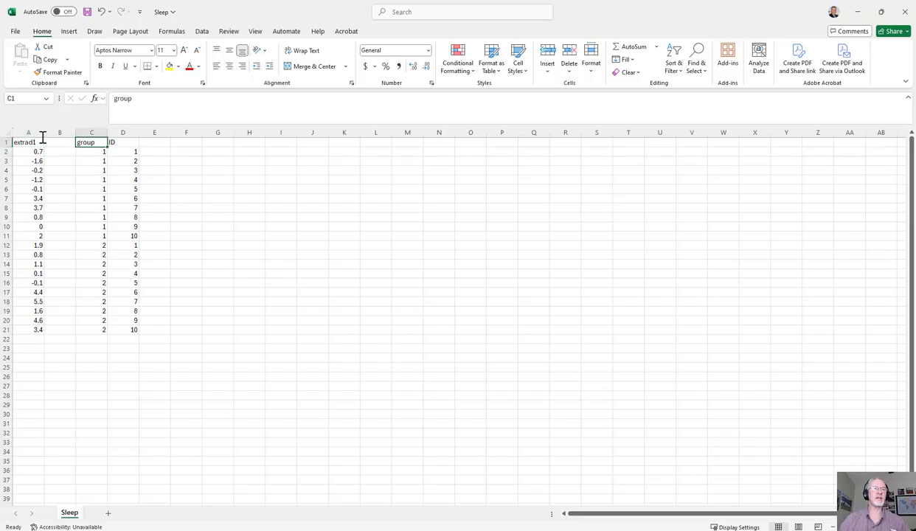
{"action": "key", "text": "Down"}
{"action": "key", "text": "Up"}
{"action": "key", "text": "Down"}
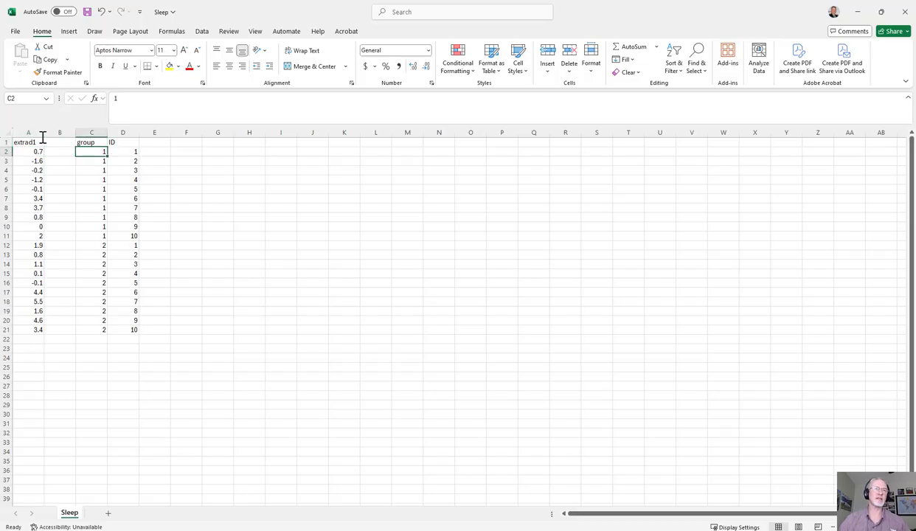
{"action": "key", "text": "Up"}
{"action": "key", "text": "Down"}
{"action": "key", "text": "Up"}
{"action": "key", "text": "Down"}
{"action": "key", "text": "Down"}
{"action": "key", "text": "Down"}
{"action": "key", "text": "Down"}
{"action": "key", "text": "Down"}
{"action": "key", "text": "Down"}
{"action": "key", "text": "Down"}
{"action": "key", "text": "Down"}
{"action": "key", "text": "Down"}
{"action": "key", "text": "Down"}
{"action": "key", "text": "Down"}
{"action": "key", "text": "Up"}
{"action": "key", "text": "Up"}
{"action": "key", "text": "Up"}
{"action": "key", "text": "Up"}
{"action": "key", "text": "Up"}
{"action": "key", "text": "Up"}
{"action": "key", "text": "Up"}
{"action": "key", "text": "Up"}
{"action": "key", "text": "Up"}
{"action": "key", "text": "Up"}
{"action": "key", "text": "Up"}
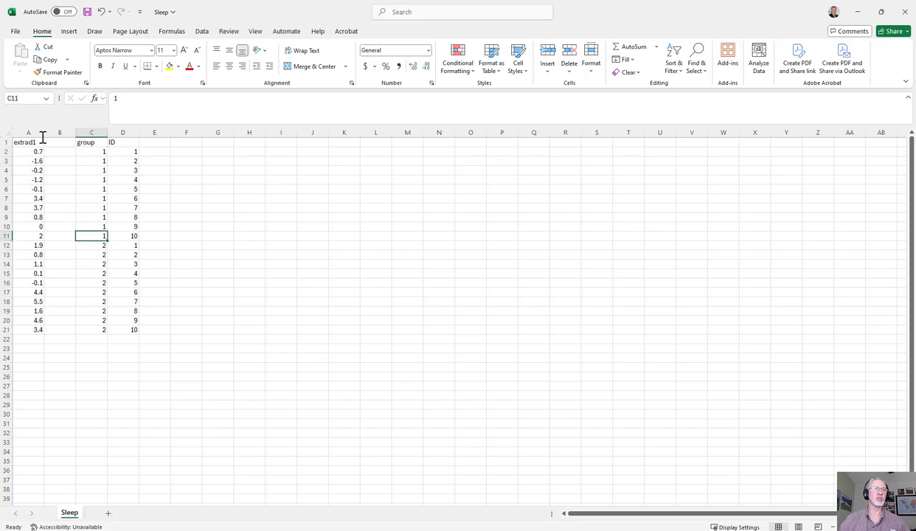
Enter the heading extrad2 in B1 above the blank column.
{"action": "key", "text": "Left"}
{"action": "key", "text": "Left"}
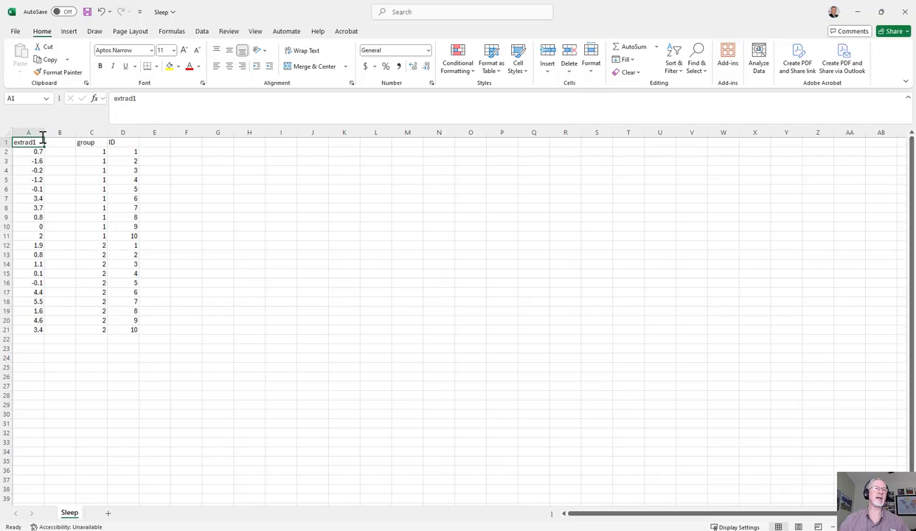
{"action": "key", "text": "Right"}
{"action": "type", "text": "e"}
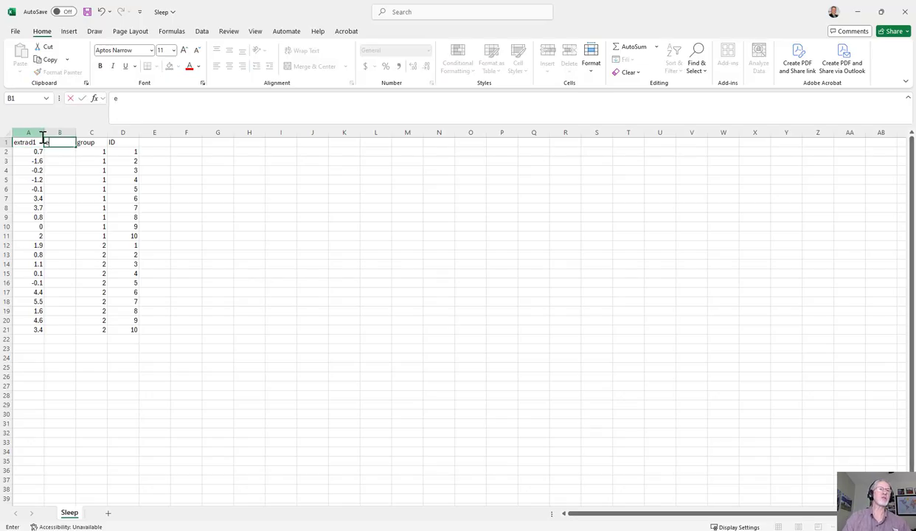
{"action": "type", "text": "xtrad2"}
{"action": "key", "text": "ctrl+Return"}
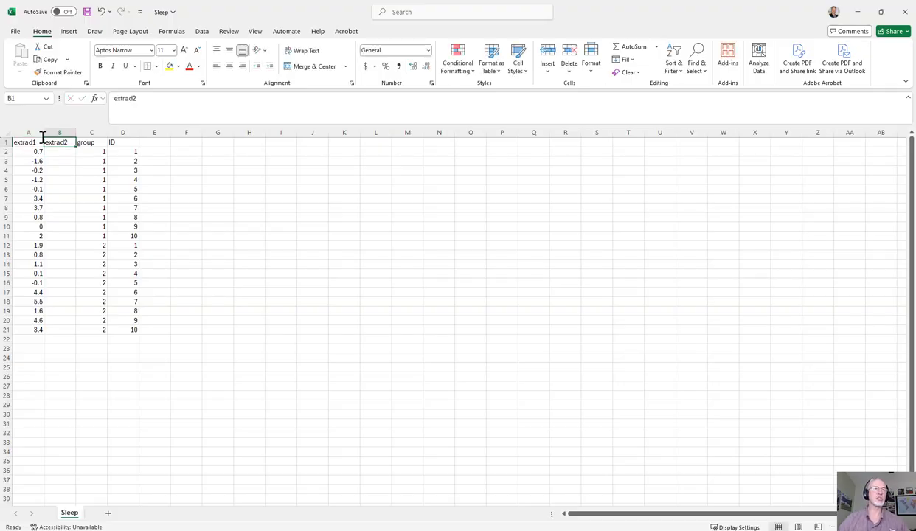
Examine where the second drug group's rows begin in the group and ID columns.
{"action": "key", "text": "Down"}
{"action": "key", "text": "Down"}
{"action": "key", "text": "Down"}
{"action": "key", "text": "Down"}
{"action": "key", "text": "Down"}
{"action": "key", "text": "Down"}
{"action": "key", "text": "Down"}
{"action": "key", "text": "Down"}
{"action": "key", "text": "Down"}
{"action": "key", "text": "Down"}
{"action": "key", "text": "Down"}
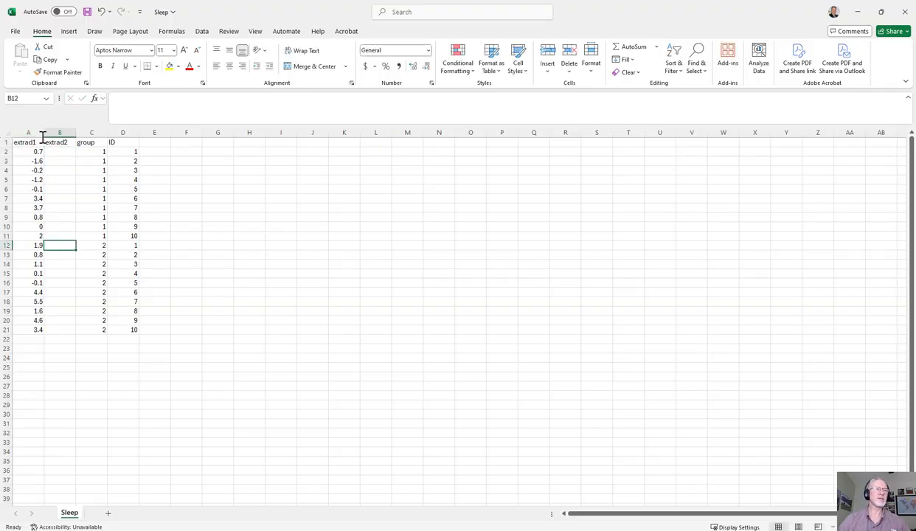
{"action": "key", "text": "Right"}
{"action": "key", "text": "Right"}
{"action": "key", "text": "Right"}
{"action": "key", "text": "Left"}
{"action": "key", "text": "Up"}
{"action": "key", "text": "Up"}
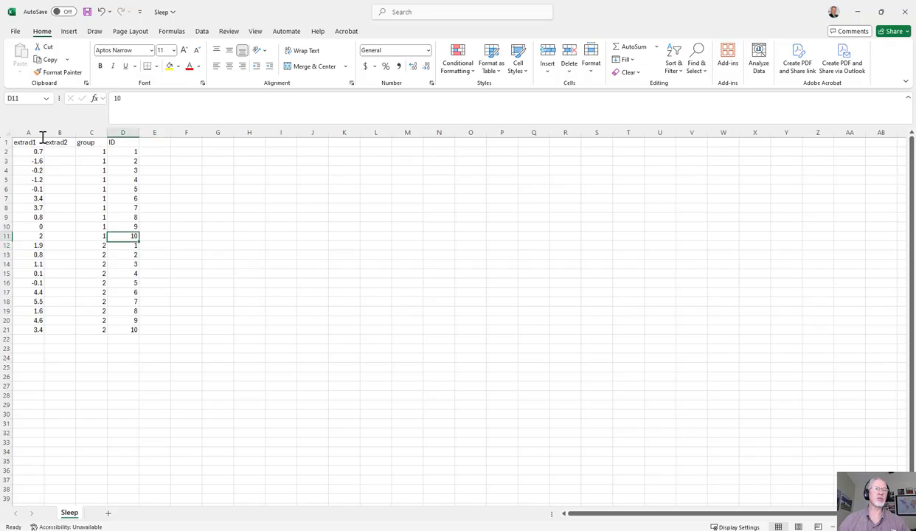
Examine the ID numbers down the first group's rows and where they restart for the second group.
{"action": "key", "text": "Up"}
{"action": "key", "text": "Up"}
{"action": "key", "text": "Up"}
{"action": "key", "text": "Up"}
{"action": "key", "text": "Up"}
{"action": "key", "text": "Up"}
{"action": "key", "text": "Up"}
{"action": "key", "text": "Up"}
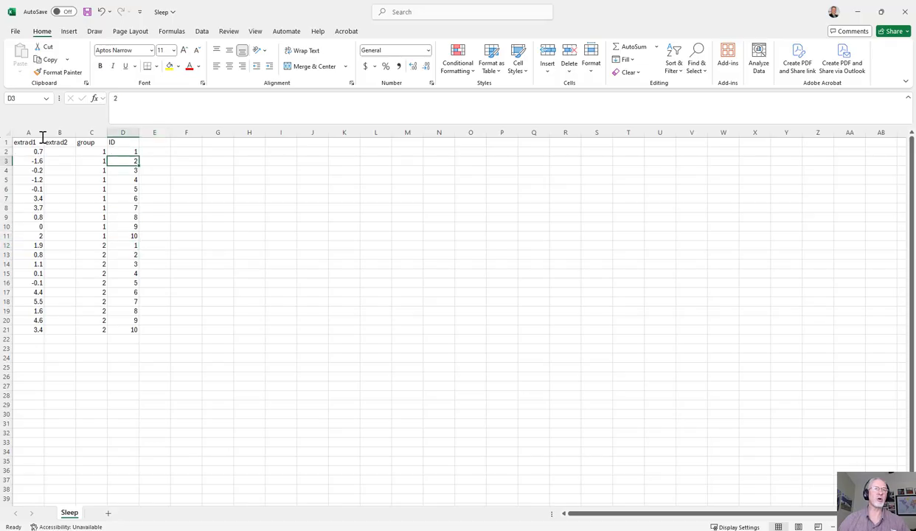
{"action": "key", "text": "Down"}
{"action": "key", "text": "Down"}
{"action": "key", "text": "Down"}
{"action": "key", "text": "Down"}
{"action": "key", "text": "Down"}
{"action": "key", "text": "Down"}
{"action": "key", "text": "Down"}
{"action": "key", "text": "Down"}
{"action": "key", "text": "Down"}
{"action": "key", "text": "Down"}
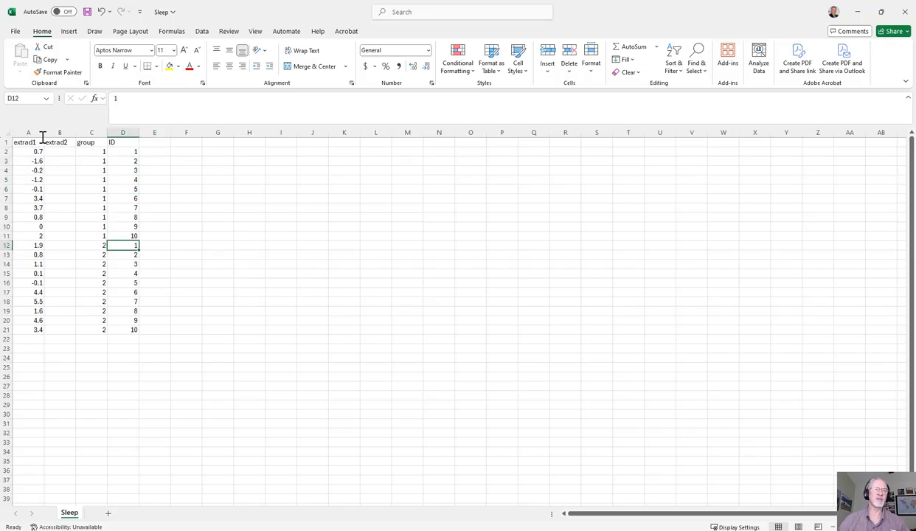
Copy the second drug group's extra sleep scores from A12:A21.
{"action": "key", "text": "Left"}
{"action": "key", "text": "Down"}
{"action": "key", "text": "Right"}
{"action": "key", "text": "Up"}
{"action": "key", "text": "Left"}
{"action": "key", "text": "Left"}
{"action": "key", "text": "Left"}
{"action": "key", "text": "shift+Down"}
{"action": "key", "text": "shift+Down"}
{"action": "key", "text": "shift+Down"}
{"action": "key", "text": "shift+Down"}
{"action": "key", "text": "shift+Down"}
{"action": "key", "text": "shift+Down"}
{"action": "key", "text": "shift+Down"}
{"action": "key", "text": "shift+Down"}
{"action": "key", "text": "shift+Down"}
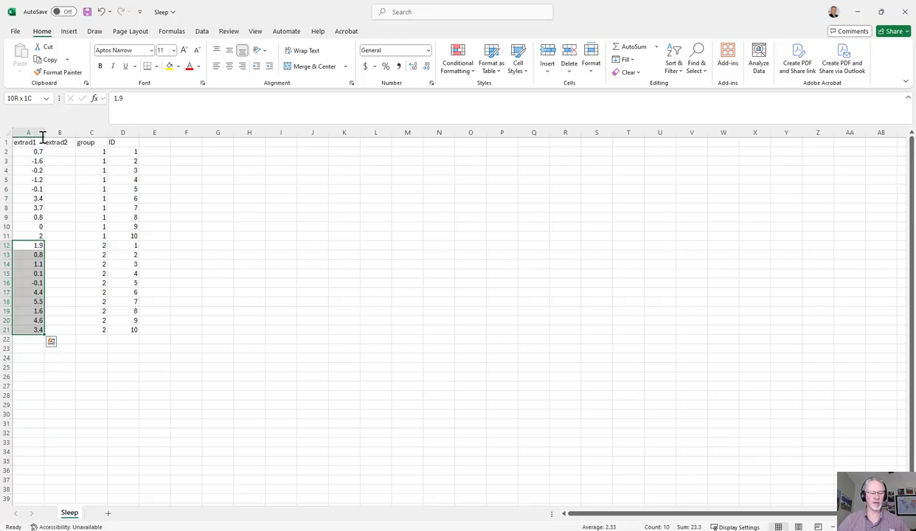
{"action": "key", "text": "ctrl+c"}
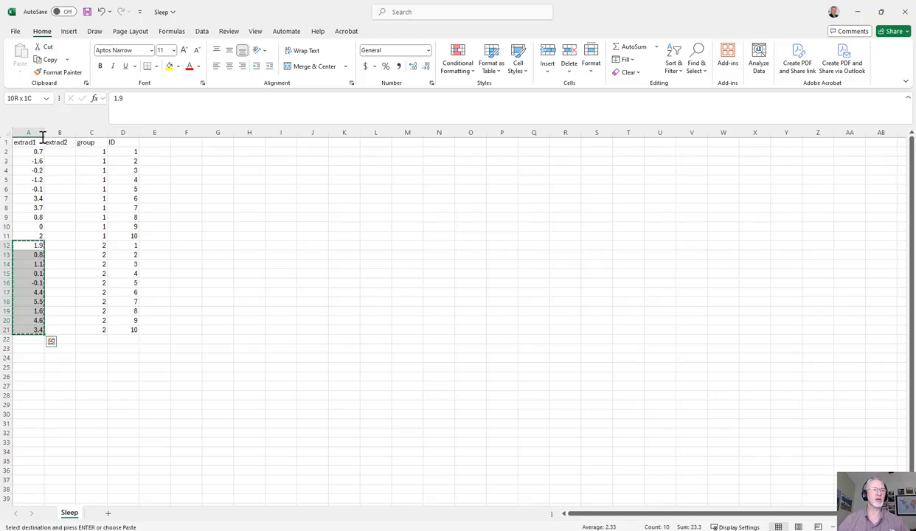
Paste the copied scores into the extrad2 column at B2:B11, keeping the default paste option.
{"action": "key", "text": "Up"}
{"action": "key", "text": "Up"}
{"action": "key", "text": "Up"}
{"action": "key", "text": "Up"}
{"action": "key", "text": "Up"}
{"action": "key", "text": "Up"}
{"action": "key", "text": "Up"}
{"action": "key", "text": "Up"}
{"action": "key", "text": "Up"}
{"action": "key", "text": "Up"}
{"action": "key", "text": "Right"}
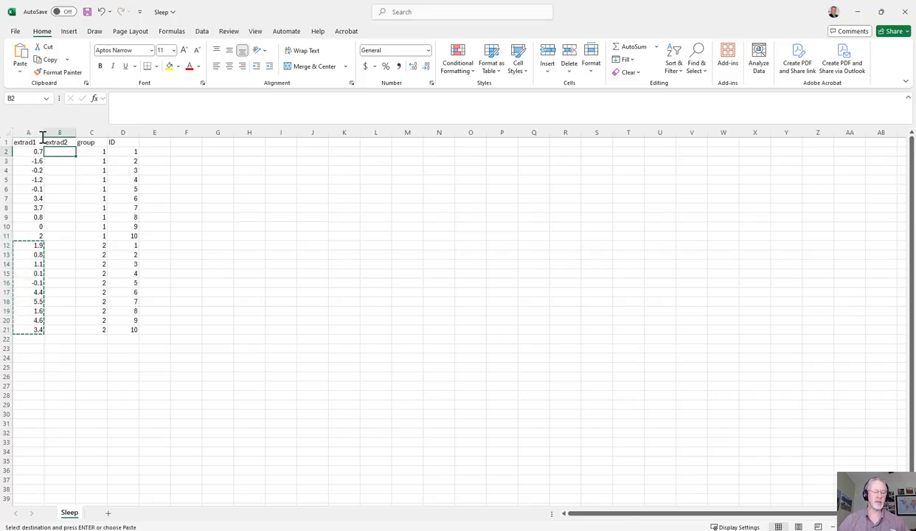
{"action": "key", "text": "ctrl+v"}
{"action": "key", "text": "ctrl"}
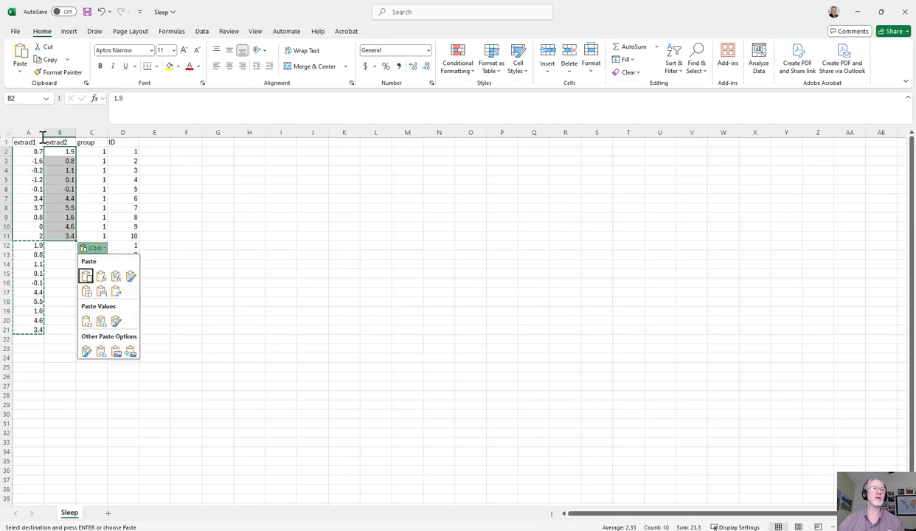
{"action": "scroll", "coordinate": [53, 179], "scroll_direction": "down", "scroll_amount": 3}
{"action": "scroll", "coordinate": [55, 219], "scroll_direction": "up", "scroll_amount": 3}
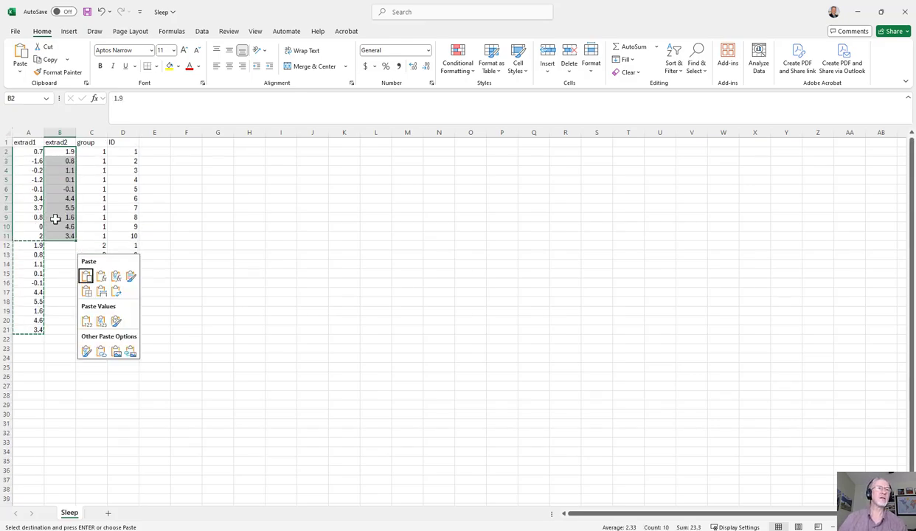
{"action": "key", "text": "Escape"}
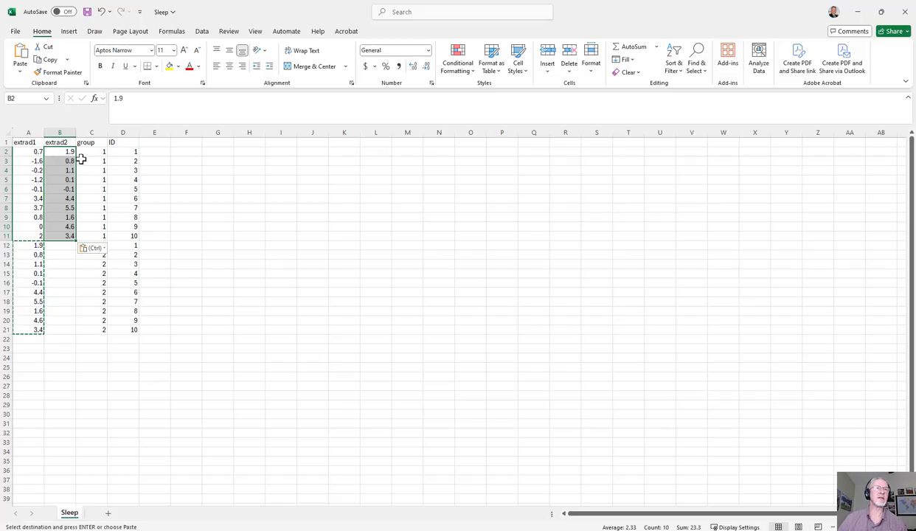
Compare the extrad1 and extrad2 scores with the ID for the first two participants.
{"action": "left_click", "coordinate": [68, 160]}
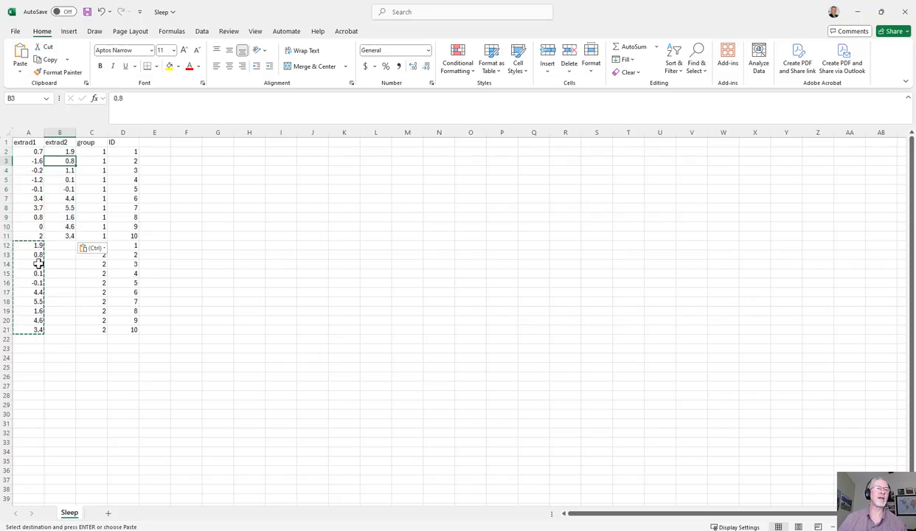
{"action": "left_click", "coordinate": [99, 281]}
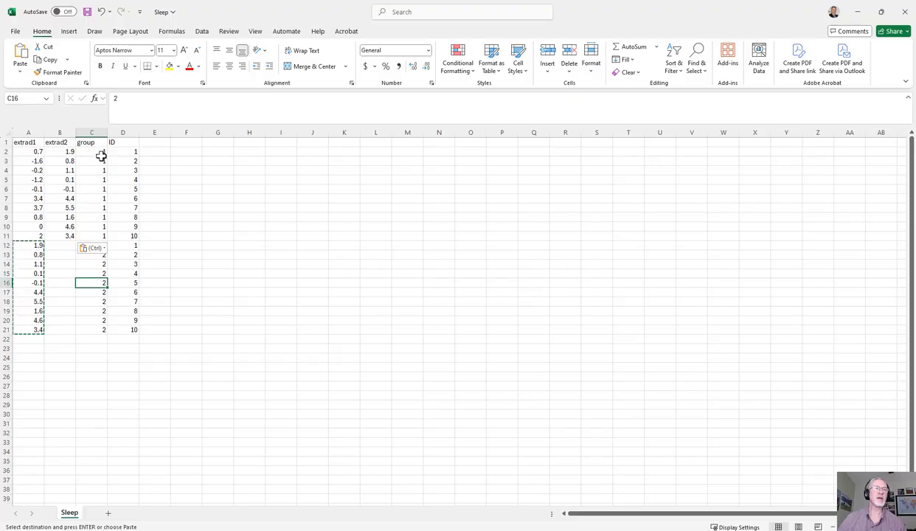
{"action": "left_click", "coordinate": [129, 153]}
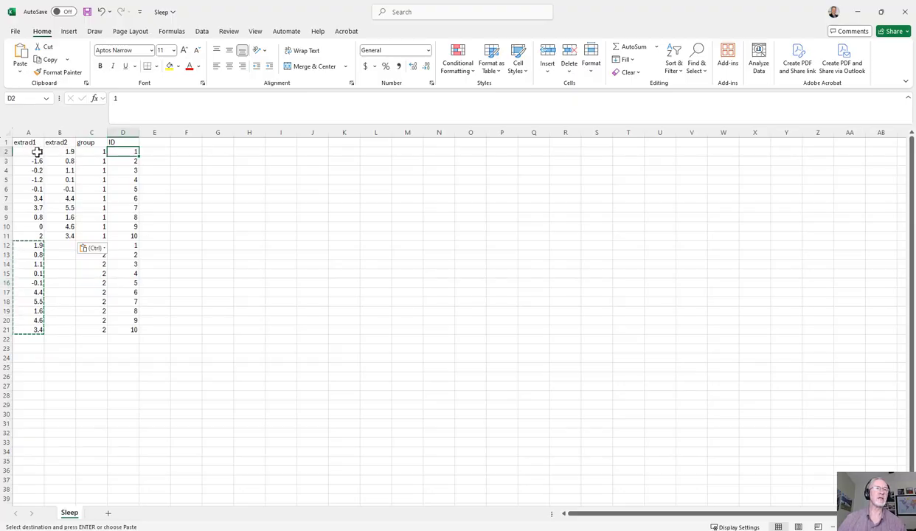
{"action": "left_click", "coordinate": [32, 152]}
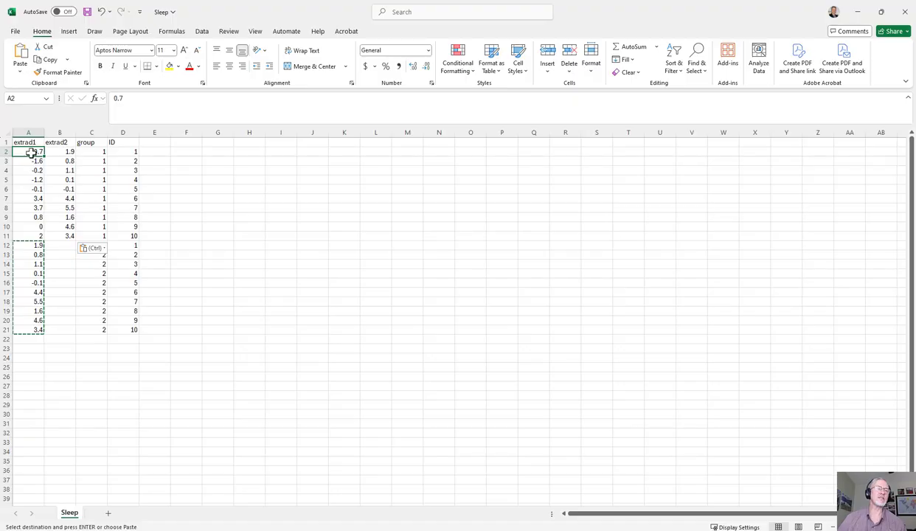
{"action": "left_click", "coordinate": [71, 153]}
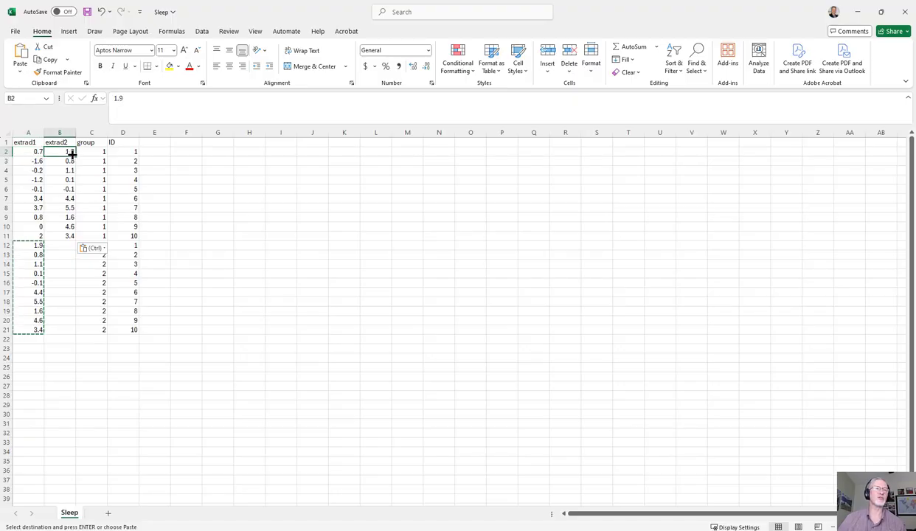
{"action": "left_click", "coordinate": [131, 161]}
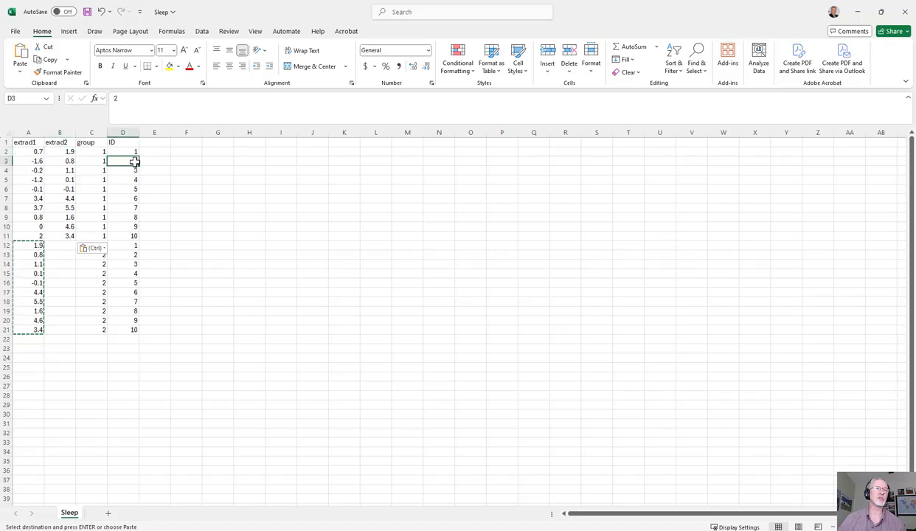
{"action": "left_click", "coordinate": [31, 161]}
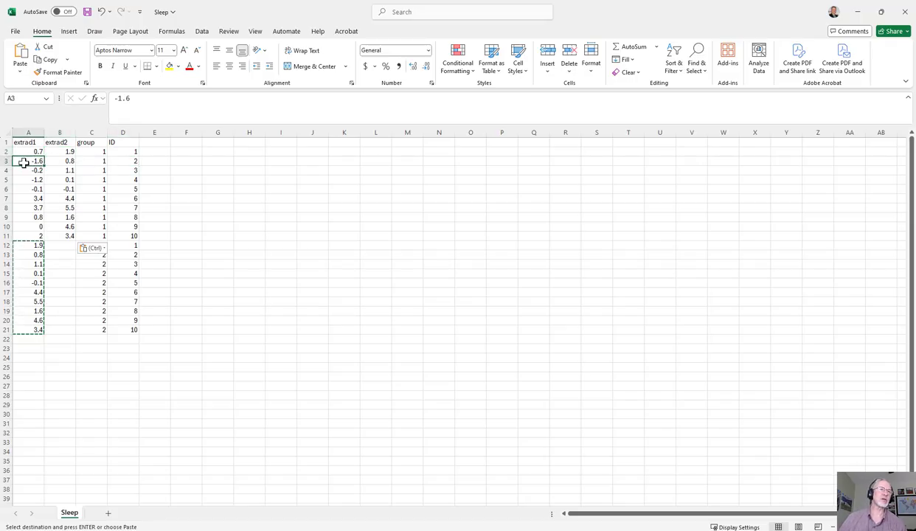
{"action": "left_click", "coordinate": [70, 161]}
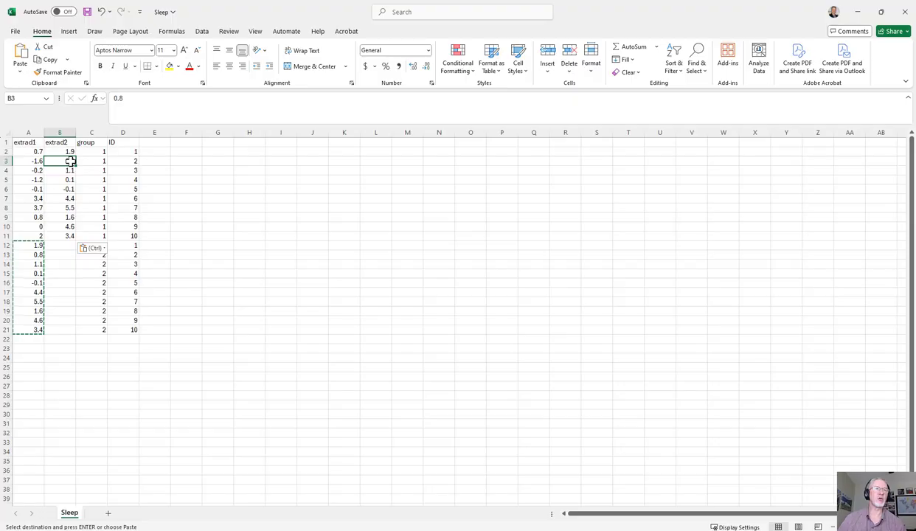
Clear the contents of rows 12 through 22, which hold the redundant second-group records.
{"action": "left_click", "coordinate": [29, 238]}
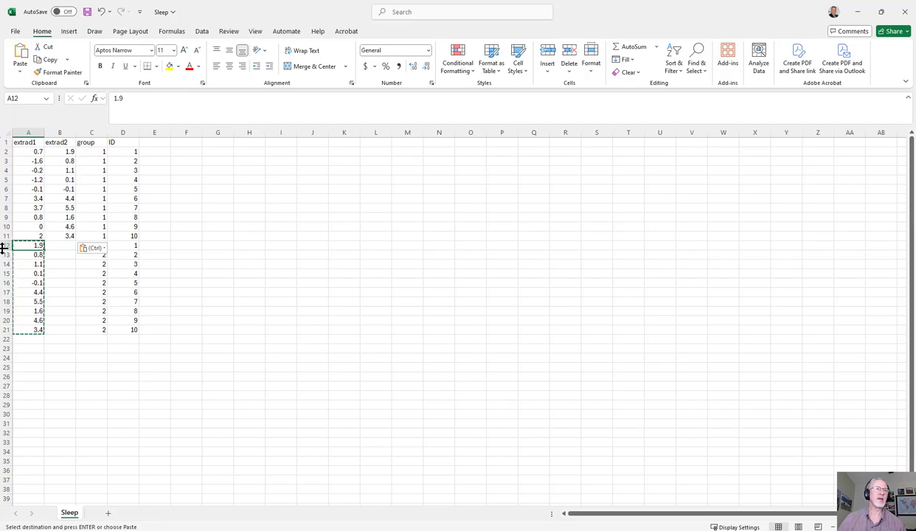
{"action": "left_click_drag", "start_coordinate": [9, 246], "coordinate": [22, 341]}
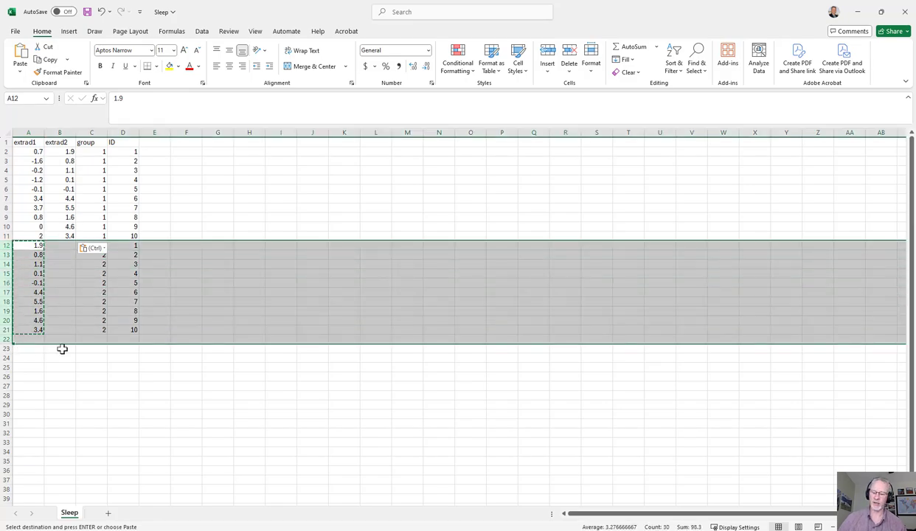
{"action": "key", "text": "Delete"}
{"action": "left_click", "coordinate": [123, 292]}
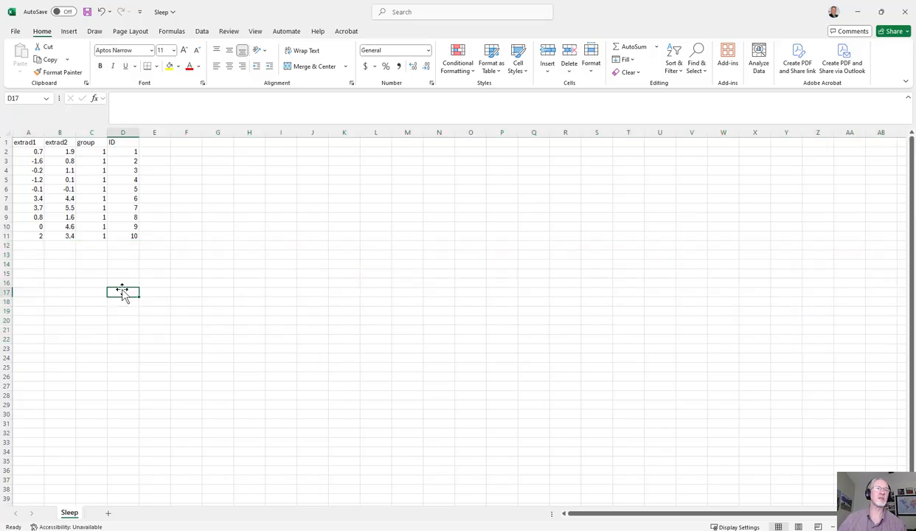
Delete the entire group column from the sheet.
{"action": "left_click", "coordinate": [93, 130]}
{"action": "right_click", "coordinate": [95, 136]}
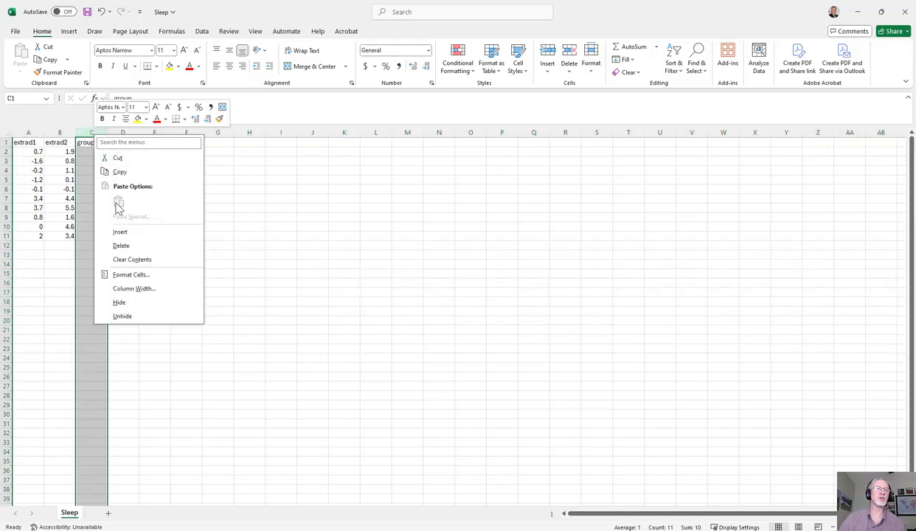
{"action": "left_click", "coordinate": [120, 246]}
{"action": "left_click", "coordinate": [133, 224]}
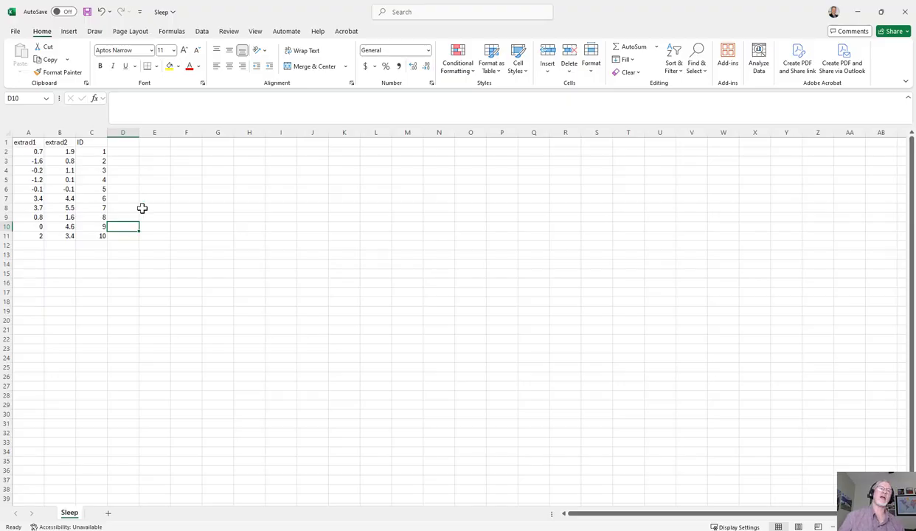
Examine the first participant's row under the extrad1, extrad2 and ID headings.
{"action": "left_click", "coordinate": [101, 151]}
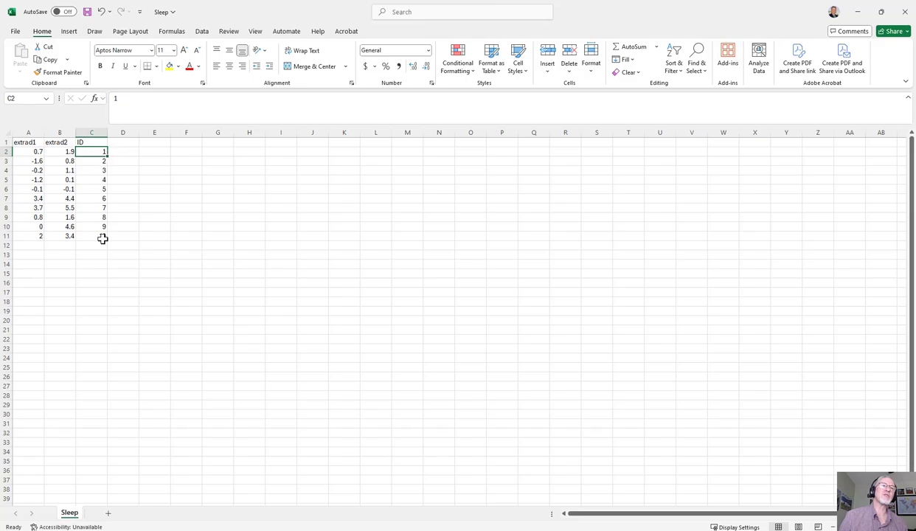
{"action": "left_click", "coordinate": [25, 150]}
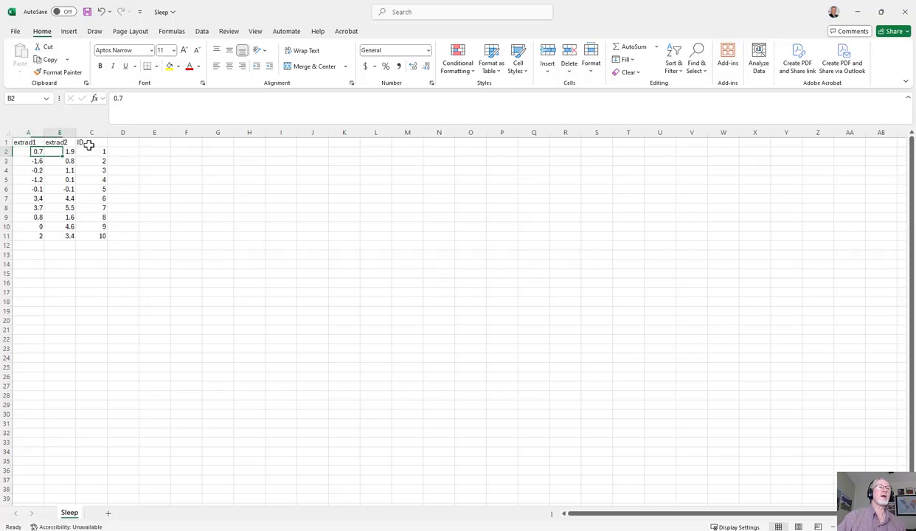
{"action": "key", "text": "Right"}
{"action": "key", "text": "Left"}
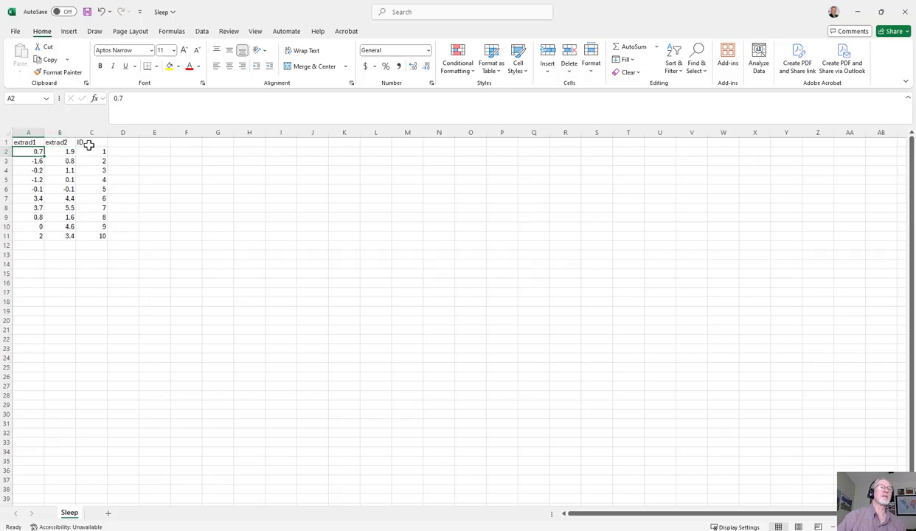
{"action": "key", "text": "Up"}
{"action": "key", "text": "Down"}
{"action": "key", "text": "Right"}
{"action": "key", "text": "Left"}
{"action": "key", "text": "Right"}
{"action": "key", "text": "Up"}
{"action": "key", "text": "Down"}
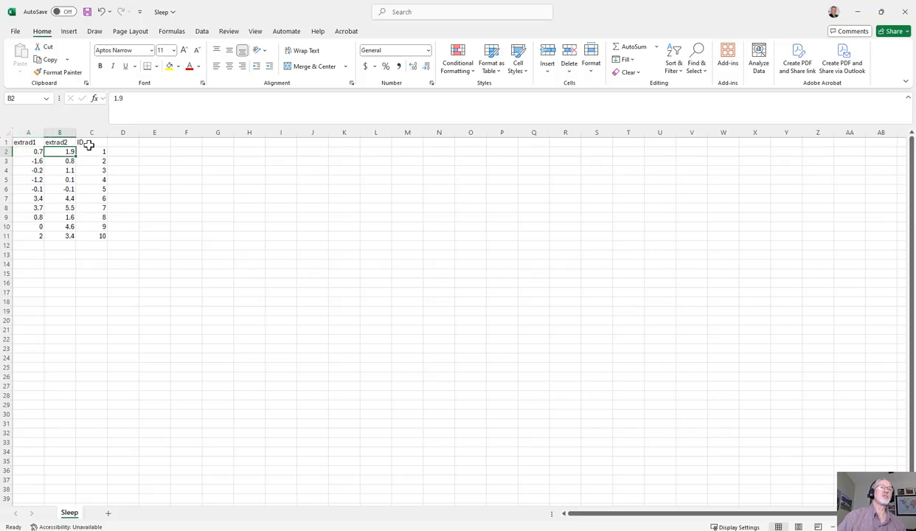
{"action": "key", "text": "Right"}
{"action": "key", "text": "Right"}
{"action": "key", "text": "Left"}
{"action": "key", "text": "Left"}
{"action": "key", "text": "Left"}
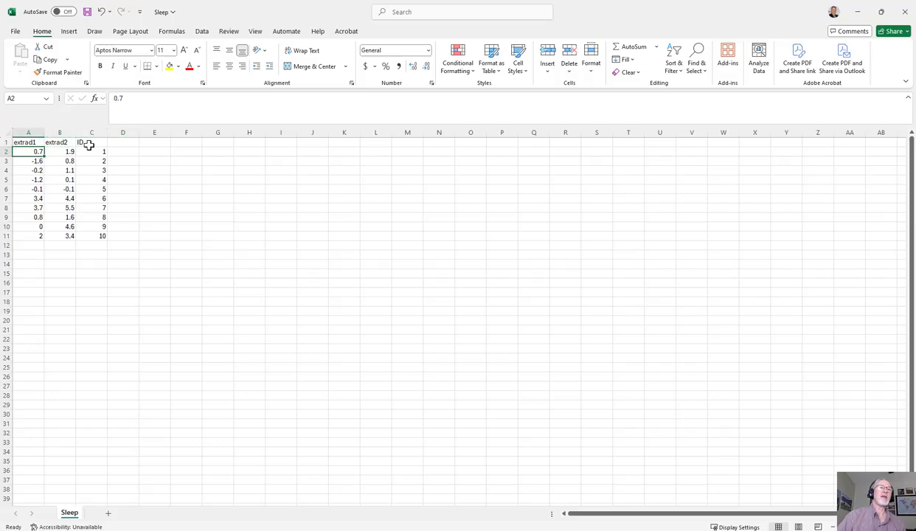
Compare the first participant's two drug scores side by side in A2 and B2 with the ID in C2.
{"action": "key", "text": "Right"}
{"action": "key", "text": "Left"}
{"action": "key", "text": "Right"}
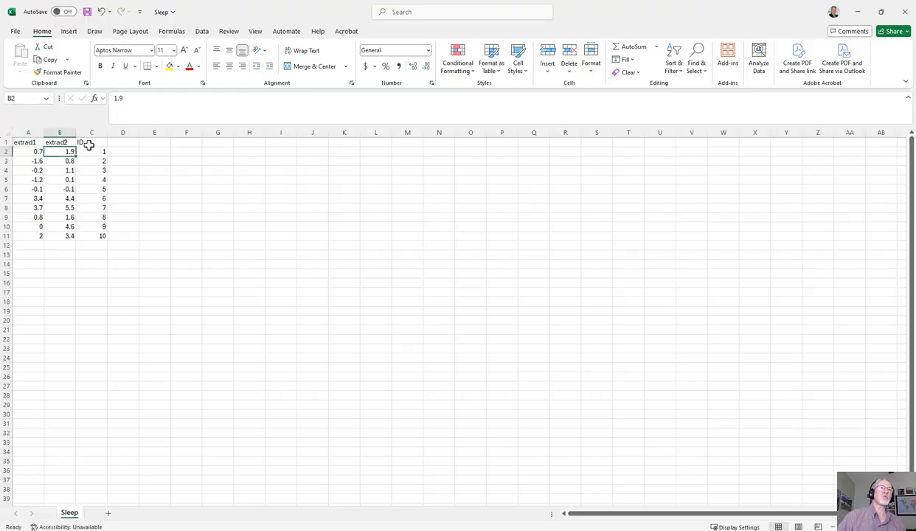
{"action": "key", "text": "Right"}
{"action": "key", "text": "Left"}
{"action": "key", "text": "Left"}
{"action": "key", "text": "Right"}
{"action": "key", "text": "Right"}
{"action": "key", "text": "Left"}
{"action": "key", "text": "Left"}
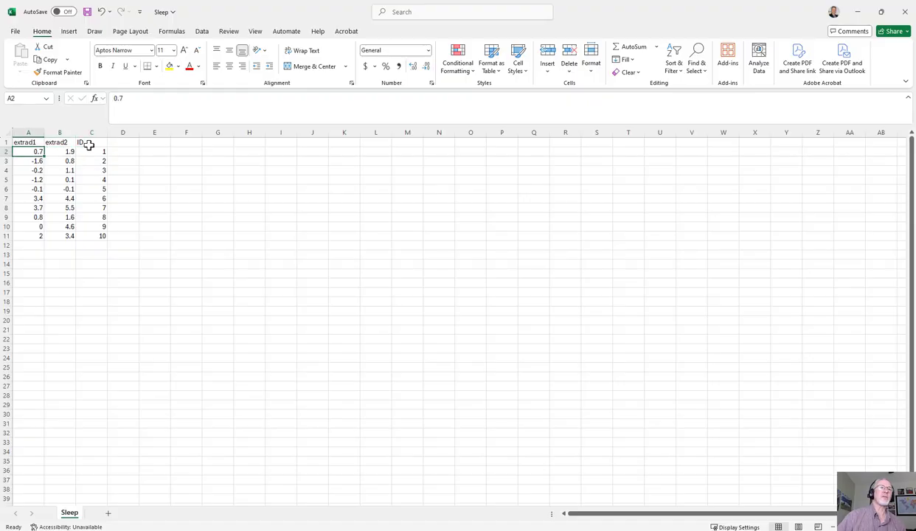
{"action": "key", "text": "Right"}
{"action": "key", "text": "Right"}
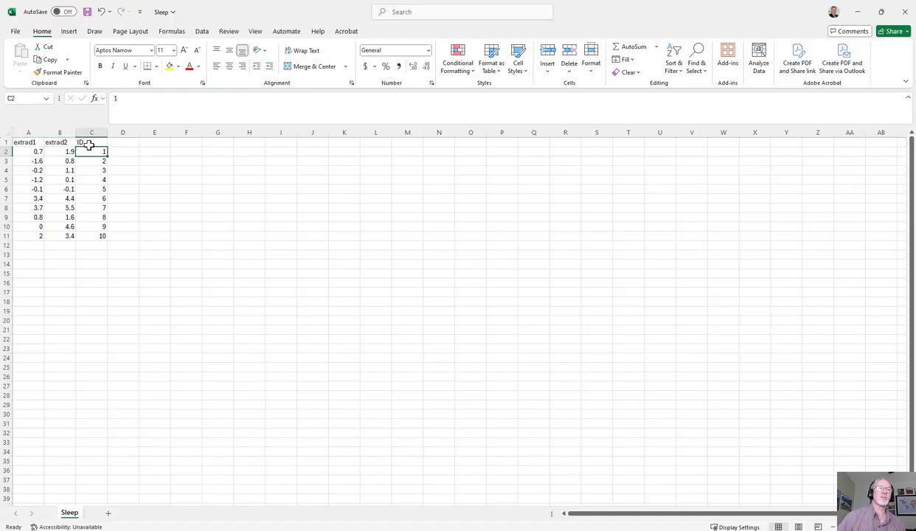
{"action": "key", "text": "Left"}
{"action": "key", "text": "Left"}
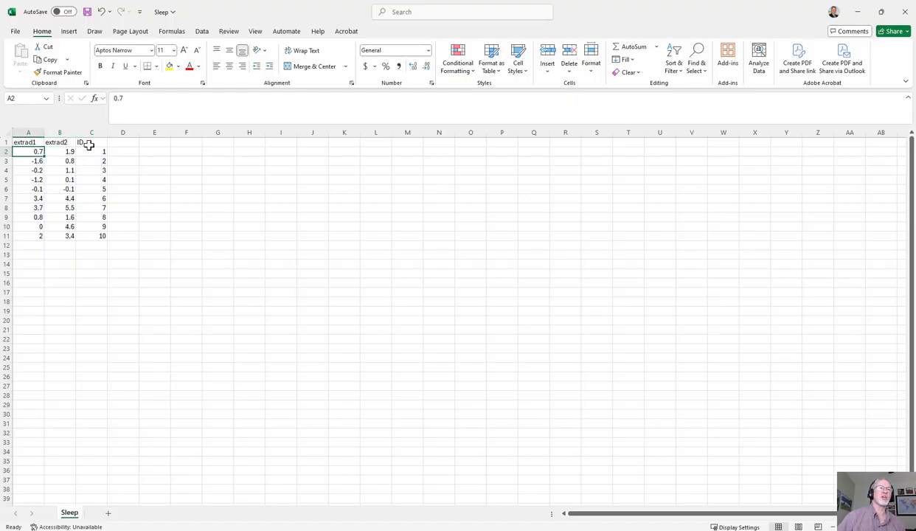
{"action": "key", "text": "Right"}
{"action": "key", "text": "Left"}
{"action": "key", "text": "Right"}
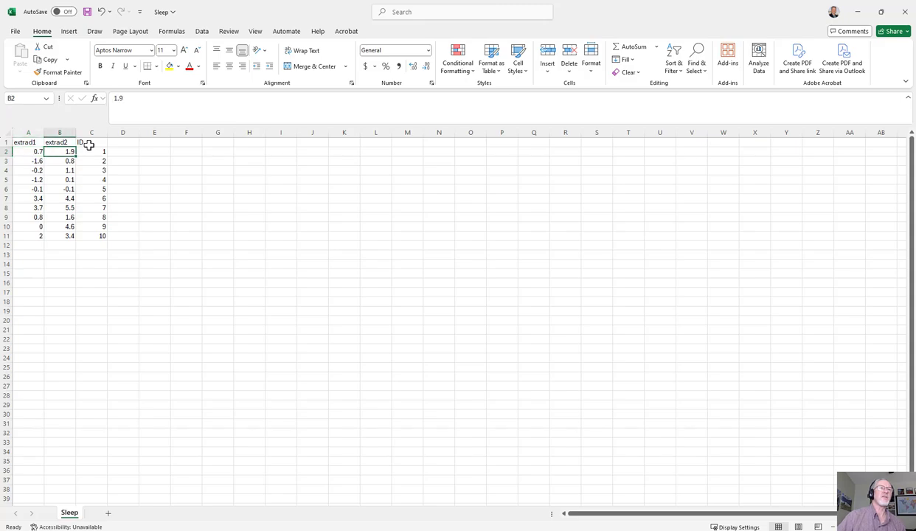
{"action": "key", "text": "Right"}
{"action": "key", "text": "Right"}
{"action": "key", "text": "Left"}
{"action": "key", "text": "Left"}
{"action": "key", "text": "Left"}
{"action": "key", "text": "Right"}
{"action": "key", "text": "Right"}
{"action": "key", "text": "Right"}
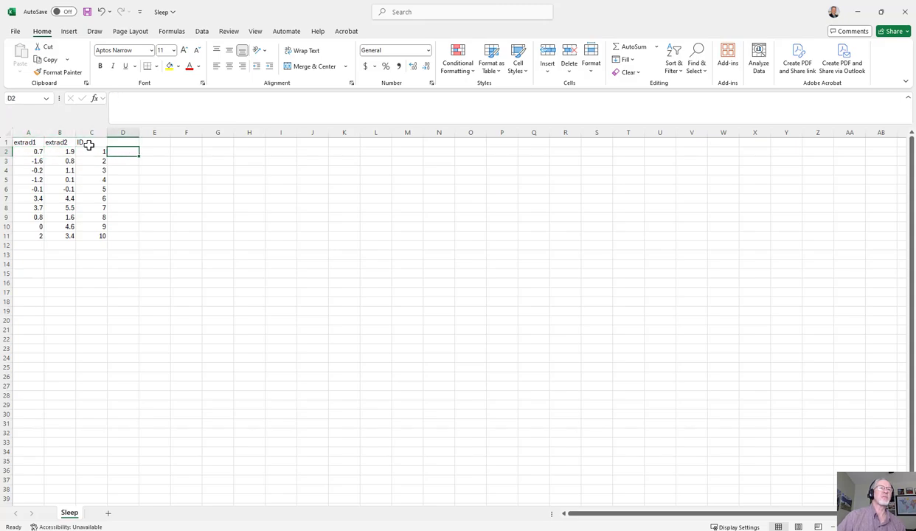
Examine the extrad1 scores down to the last record and the blank row 12 beneath the data.
{"action": "key", "text": "Left"}
{"action": "key", "text": "Left"}
{"action": "key", "text": "Left"}
{"action": "key", "text": "Down"}
{"action": "key", "text": "Down"}
{"action": "key", "text": "Down"}
{"action": "key", "text": "Down"}
{"action": "key", "text": "Down"}
{"action": "key", "text": "Down"}
{"action": "key", "text": "Down"}
{"action": "key", "text": "Down"}
{"action": "key", "text": "Down"}
{"action": "key", "text": "Down"}
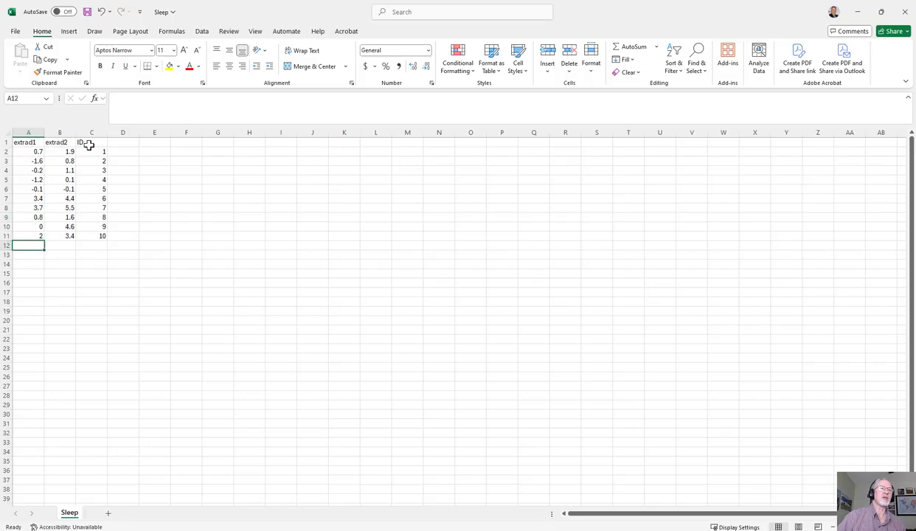
{"action": "key", "text": "Right"}
{"action": "key", "text": "Right"}
{"action": "key", "text": "Right"}
{"action": "key", "text": "Left"}
{"action": "key", "text": "Left"}
{"action": "key", "text": "Left"}
{"action": "key", "text": "Right"}
{"action": "key", "text": "Right"}
{"action": "key", "text": "Right"}
{"action": "key", "text": "Left"}
{"action": "key", "text": "Left"}
{"action": "key", "text": "Left"}
{"action": "key", "text": "Up"}
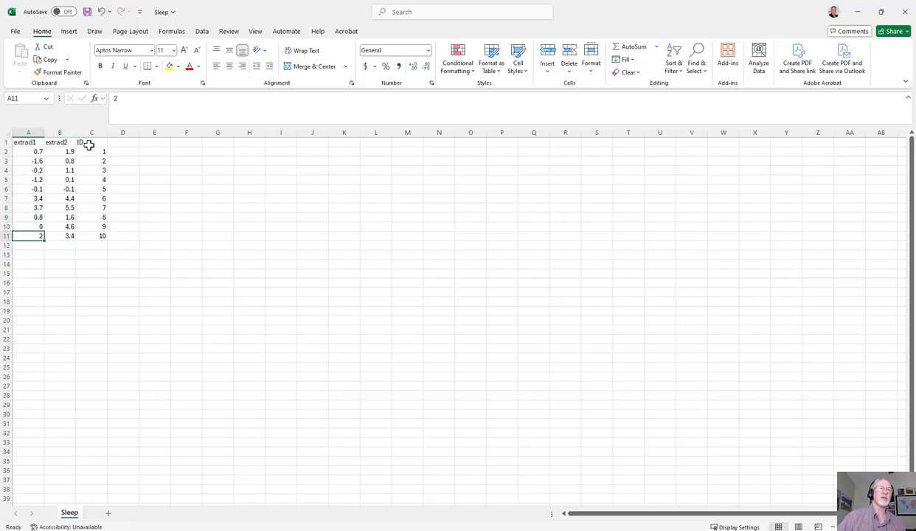
Review the extrad1 scores back up to row 2 and across to the first participant's ID.
{"action": "key", "text": "Up"}
{"action": "key", "text": "Up"}
{"action": "key", "text": "Up"}
{"action": "key", "text": "Up"}
{"action": "key", "text": "Up"}
{"action": "key", "text": "Up"}
{"action": "key", "text": "Up"}
{"action": "key", "text": "Up"}
{"action": "key", "text": "Up"}
{"action": "key", "text": "Right"}
{"action": "key", "text": "Right"}
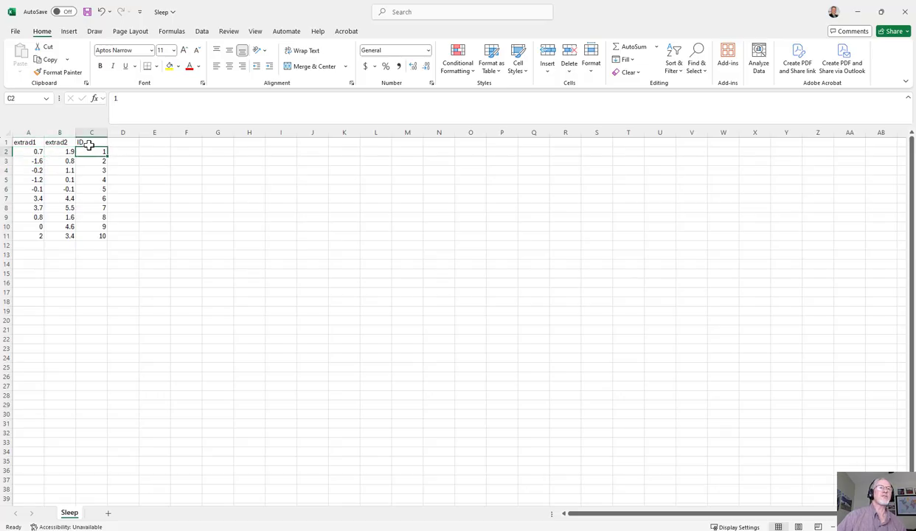
Compare the second participant's two drug scores and ID across row 3, returning to the first extrad1 score in A2.
{"action": "key", "text": "Left"}
{"action": "key", "text": "Left"}
{"action": "key", "text": "Down"}
{"action": "key", "text": "Right"}
{"action": "key", "text": "Right"}
{"action": "key", "text": "Left"}
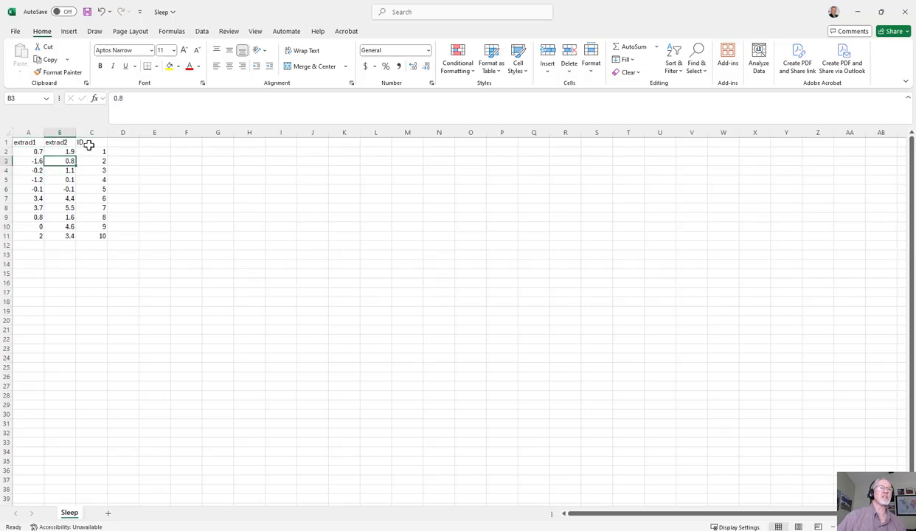
{"action": "key", "text": "Left"}
{"action": "key", "text": "Up"}
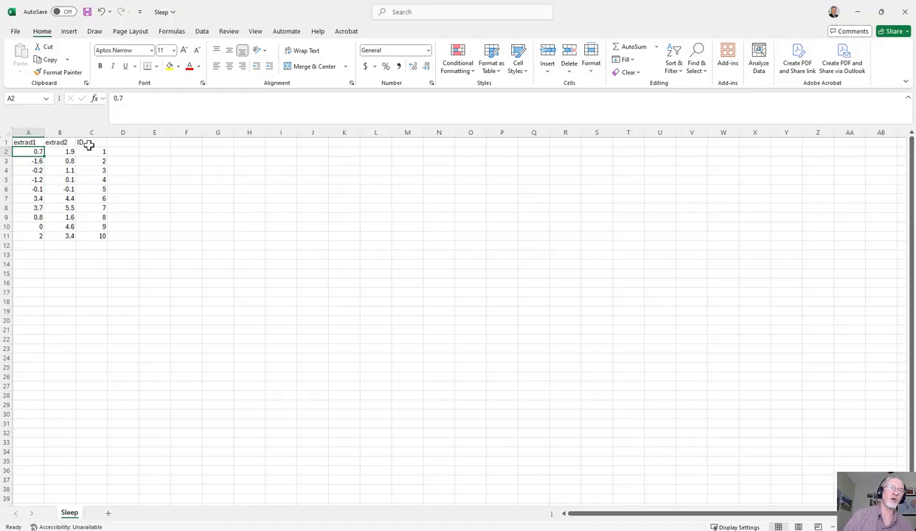
Check the extrad1 column record by record from A2 down to the empty cell A12.
{"action": "key", "text": "Down"}
{"action": "key", "text": "Down"}
{"action": "key", "text": "Down"}
{"action": "key", "text": "Down"}
{"action": "key", "text": "Down"}
{"action": "key", "text": "Down"}
{"action": "key", "text": "Down"}
{"action": "key", "text": "Down"}
{"action": "key", "text": "Down"}
{"action": "key", "text": "Down"}
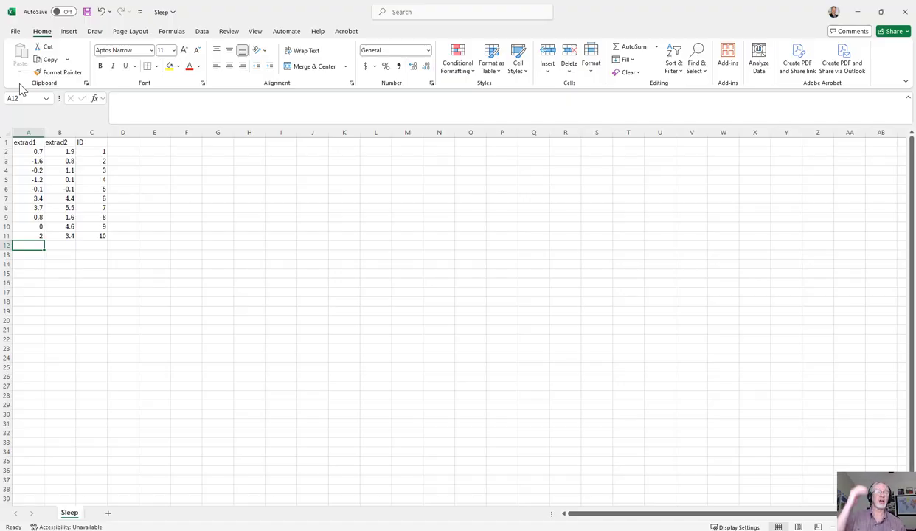
Save the sheet to the Desktop as Sleep in CSV UTF-8 format, replacing the existing file, and close the workbook.
{"action": "left_click", "coordinate": [15, 33]}
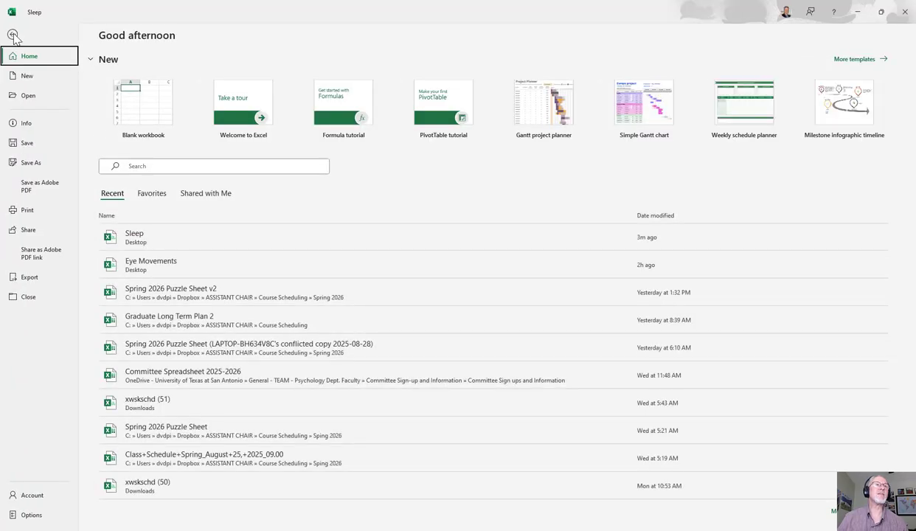
{"action": "left_click", "coordinate": [33, 163]}
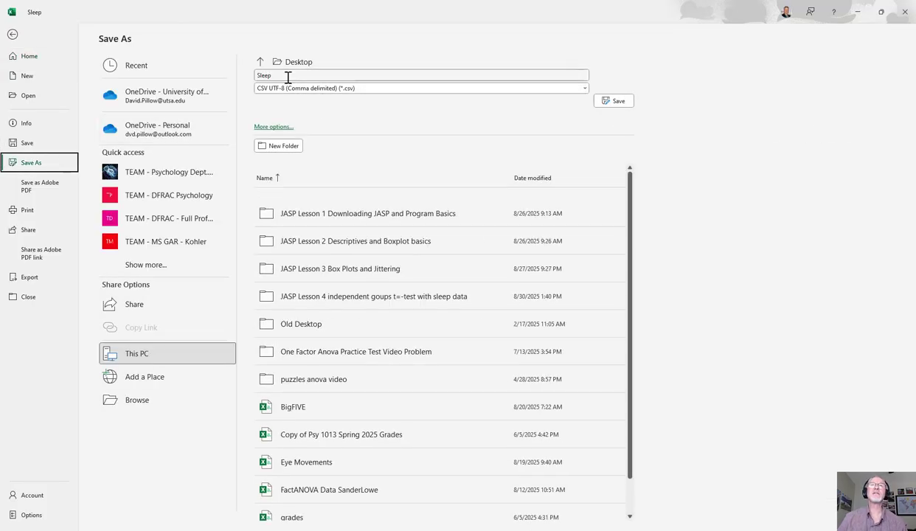
{"action": "left_click", "coordinate": [613, 101]}
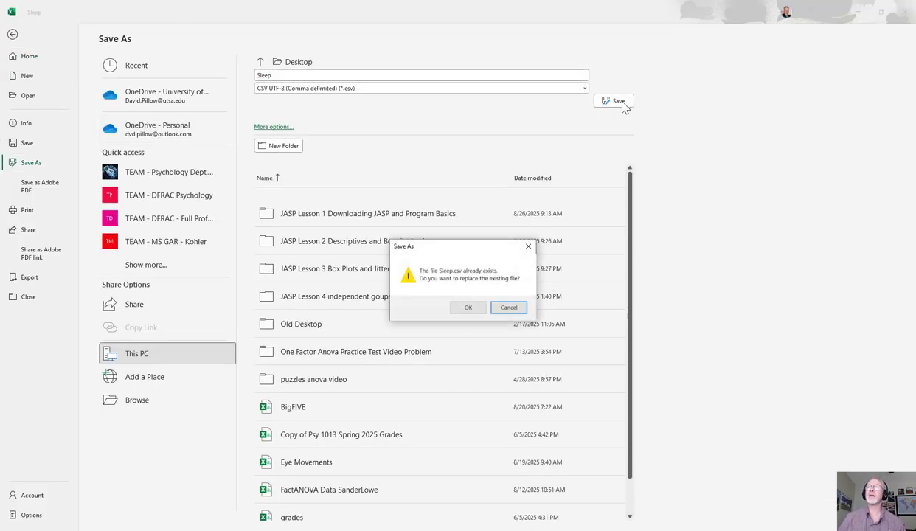
{"action": "left_click", "coordinate": [469, 308]}
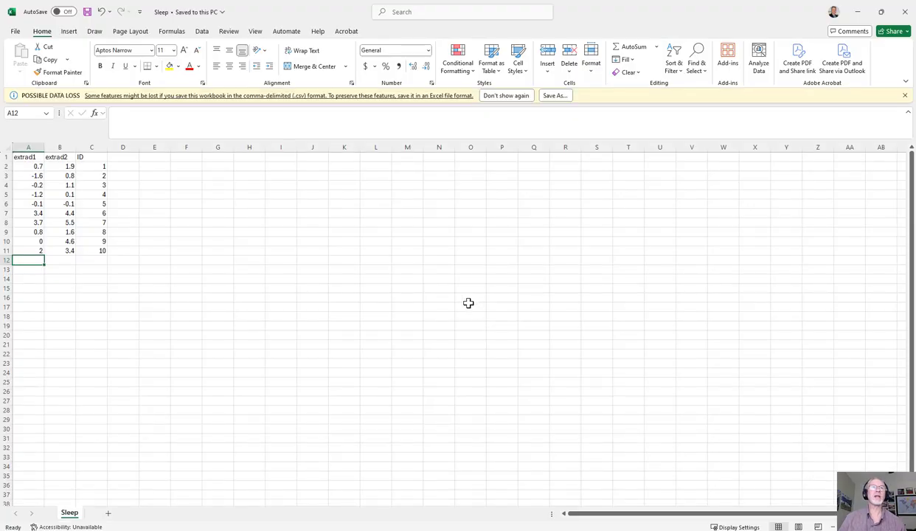
{"action": "left_click", "coordinate": [905, 12]}
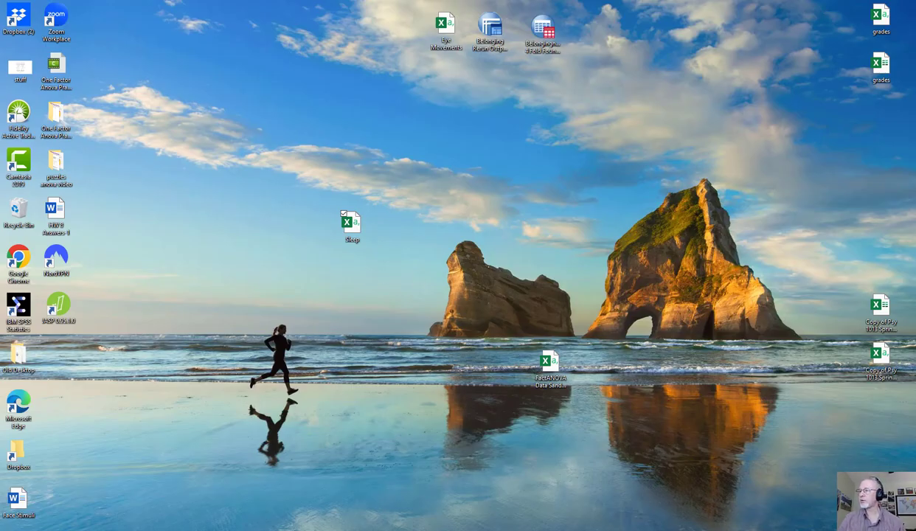
Switch to the JASP window showing the Linear Mixed Models results and close it without saving the changes.
{"action": "mouse_move", "coordinate": [915, 258]}
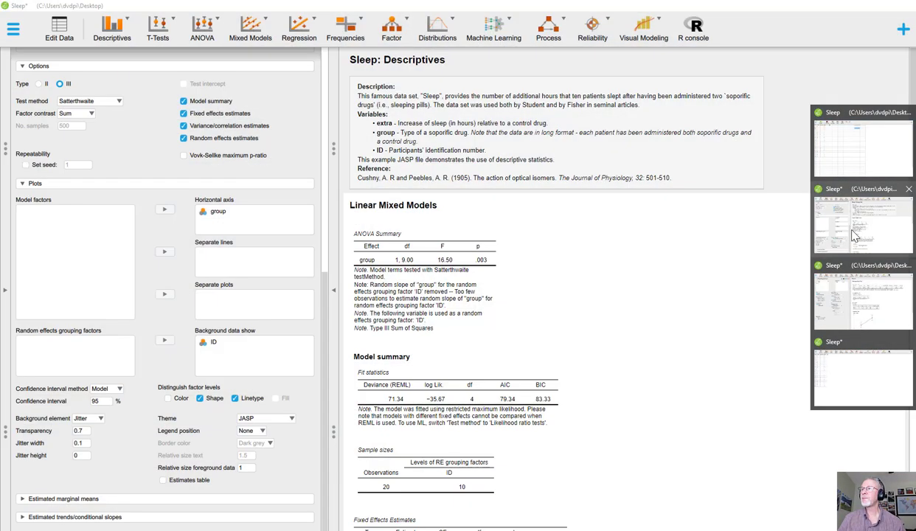
{"action": "left_click", "coordinate": [854, 235]}
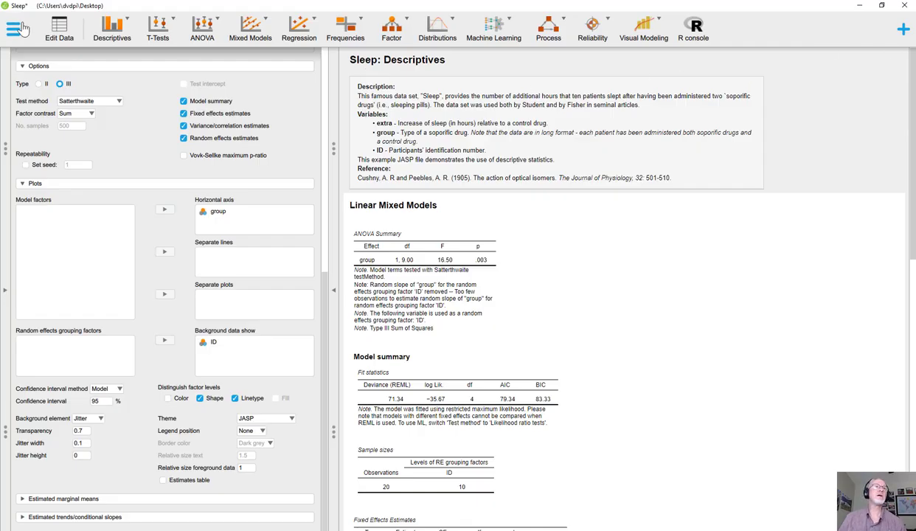
{"action": "left_click", "coordinate": [904, 5]}
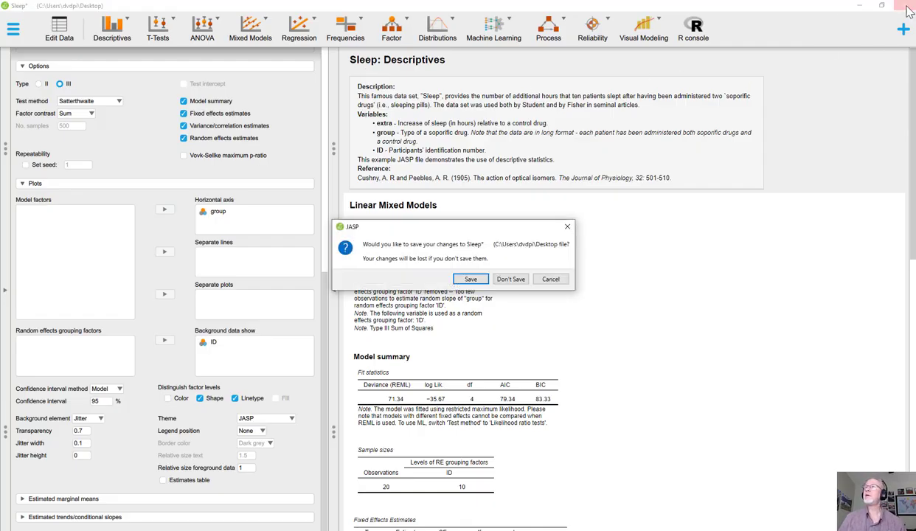
{"action": "left_click", "coordinate": [509, 279]}
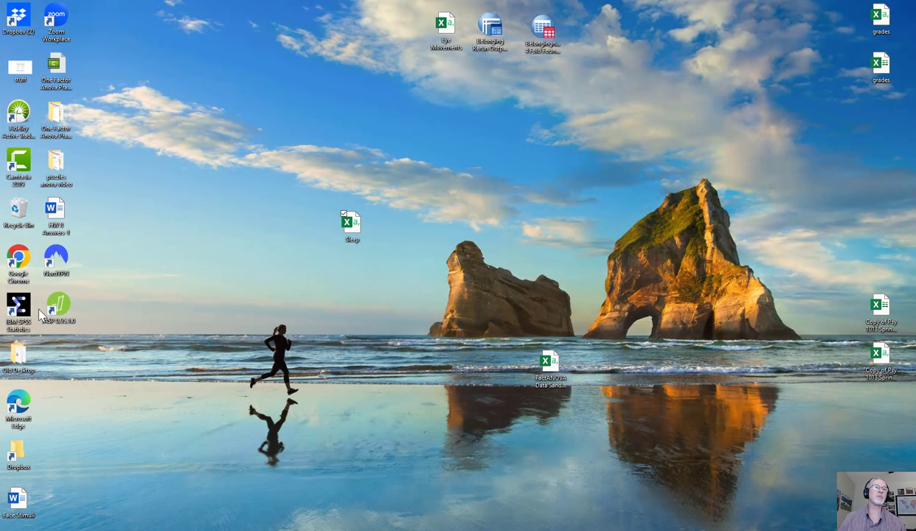
Launch JASP in a maximized window and load the Sleep CSV file from the Desktop.
{"action": "double_click", "coordinate": [65, 310]}
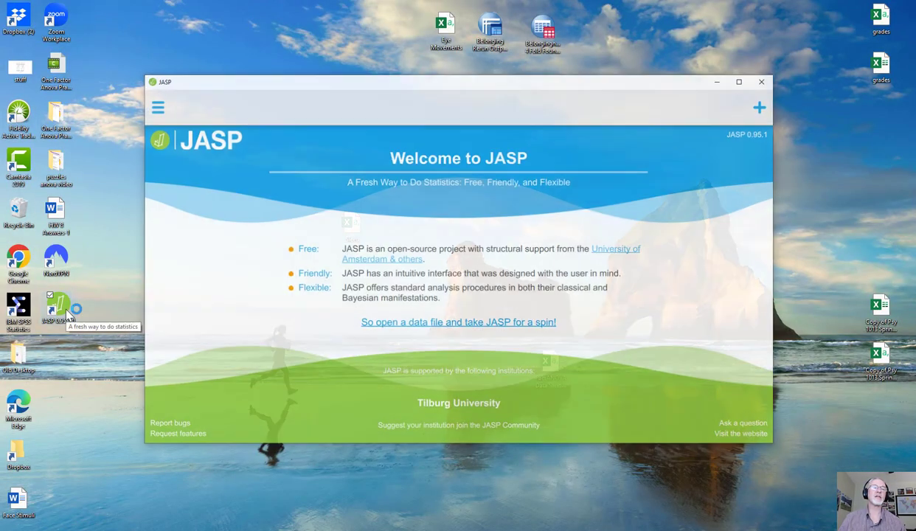
{"action": "left_click", "coordinate": [741, 81]}
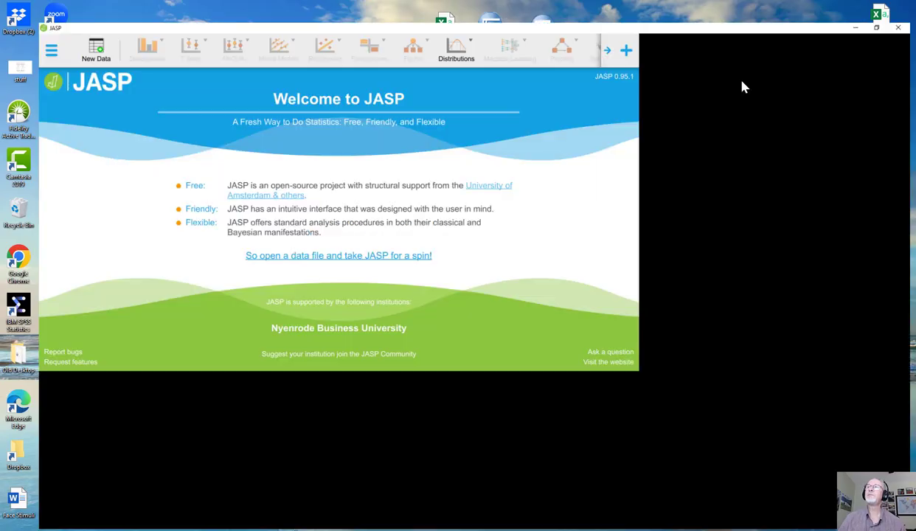
{"action": "left_click", "coordinate": [14, 32]}
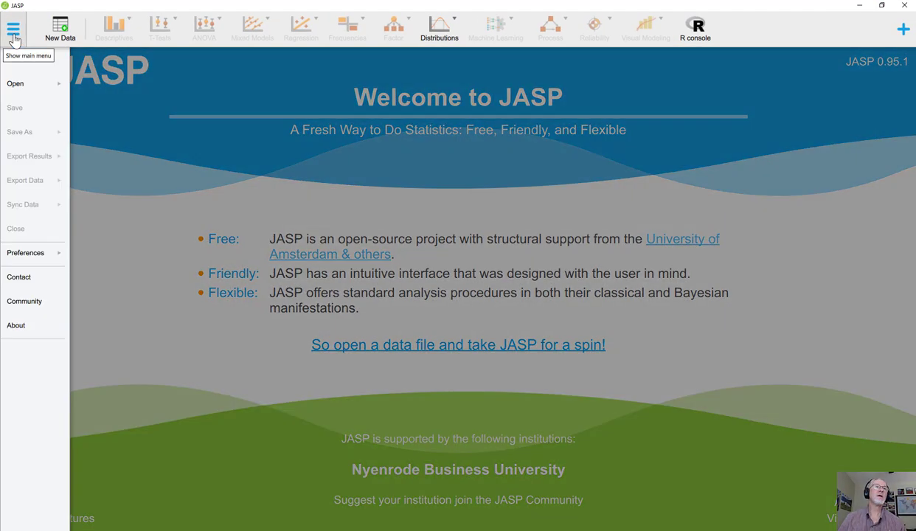
{"action": "left_click", "coordinate": [31, 84]}
{"action": "left_click", "coordinate": [87, 96]}
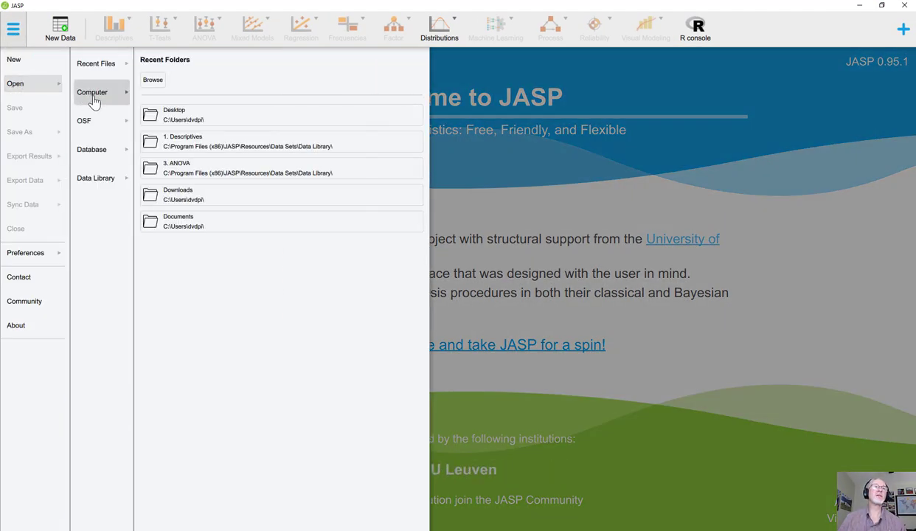
{"action": "left_click", "coordinate": [174, 123]}
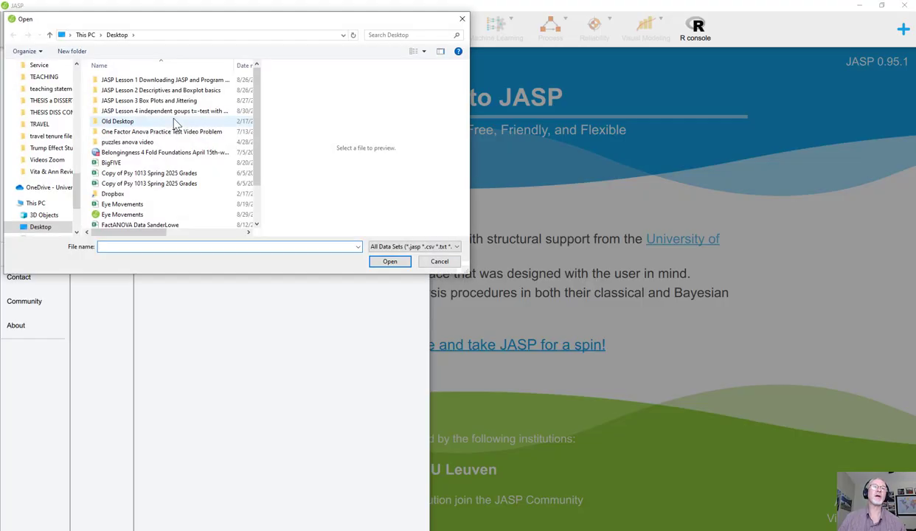
{"action": "scroll", "coordinate": [175, 123], "scroll_direction": "down", "scroll_amount": 2}
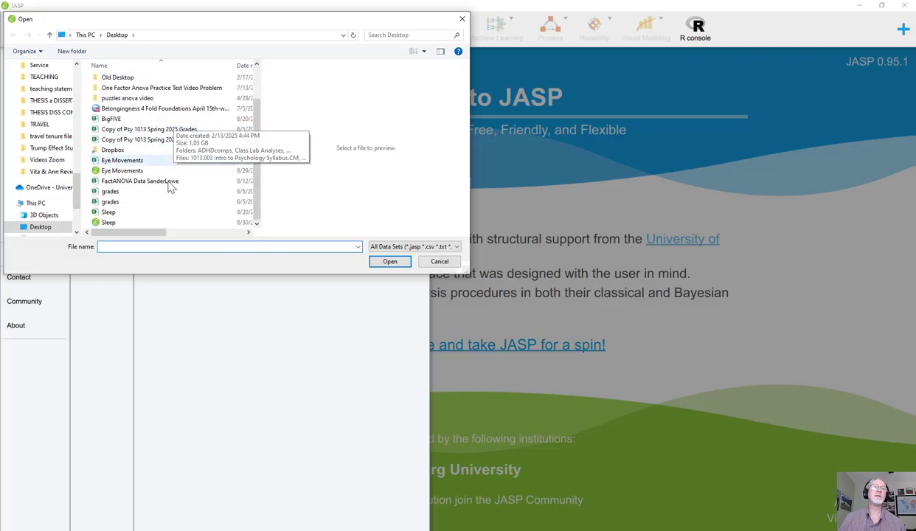
{"action": "left_click", "coordinate": [109, 212]}
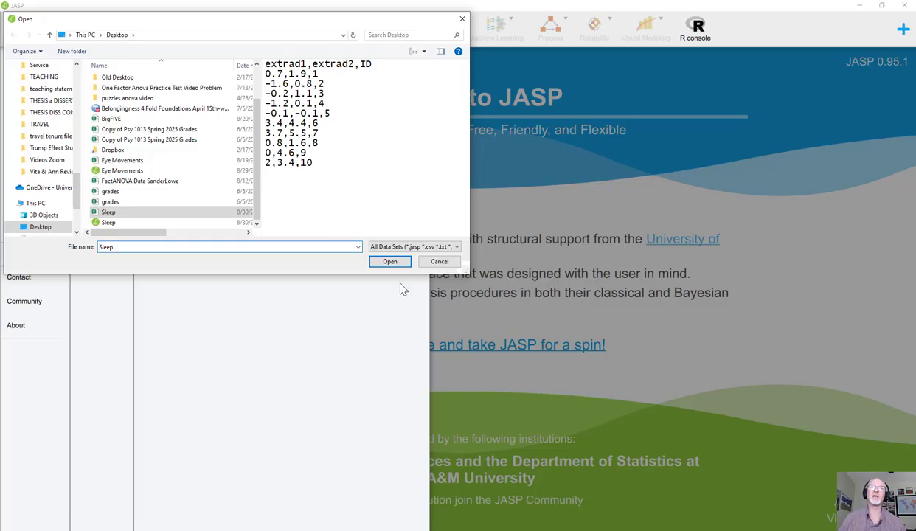
{"action": "left_click", "coordinate": [391, 262]}
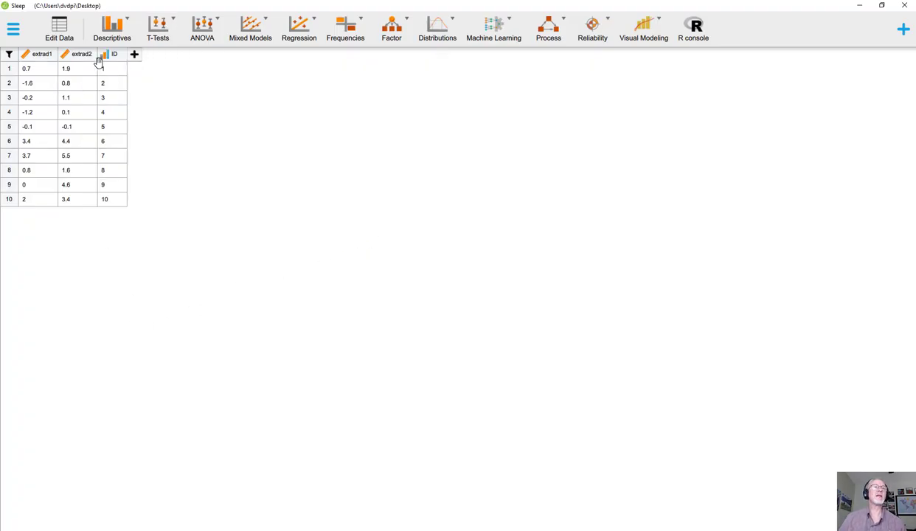
Set up a classical Paired Samples T-Test with extrad1 and extrad2 as the variable pair.
{"action": "left_click", "coordinate": [160, 31]}
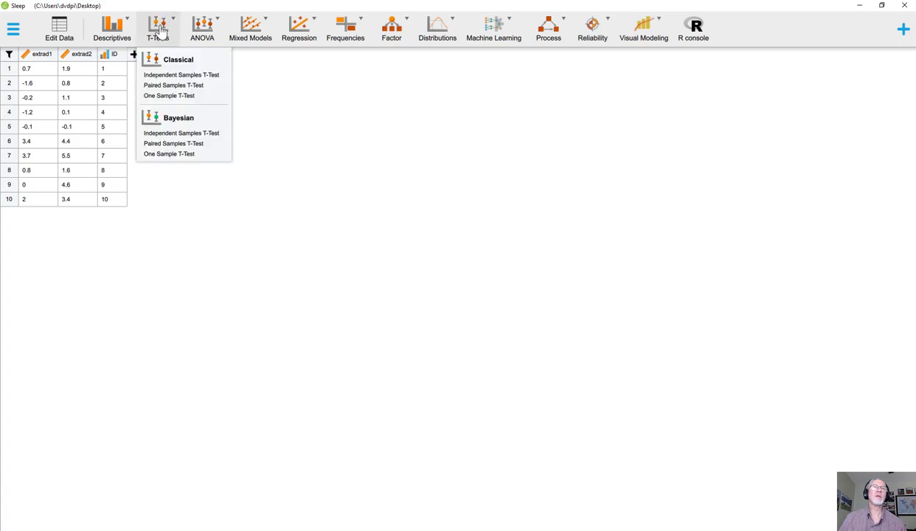
{"action": "left_click", "coordinate": [169, 86]}
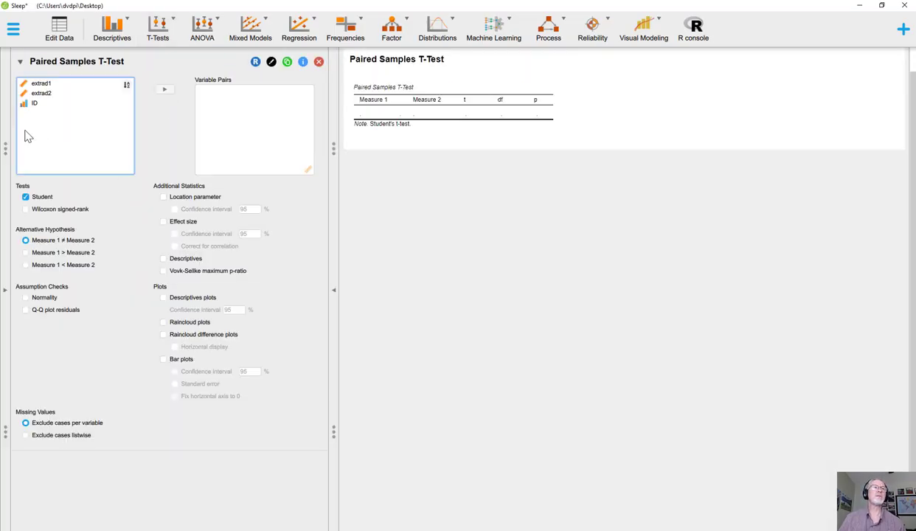
{"action": "left_click", "coordinate": [41, 86]}
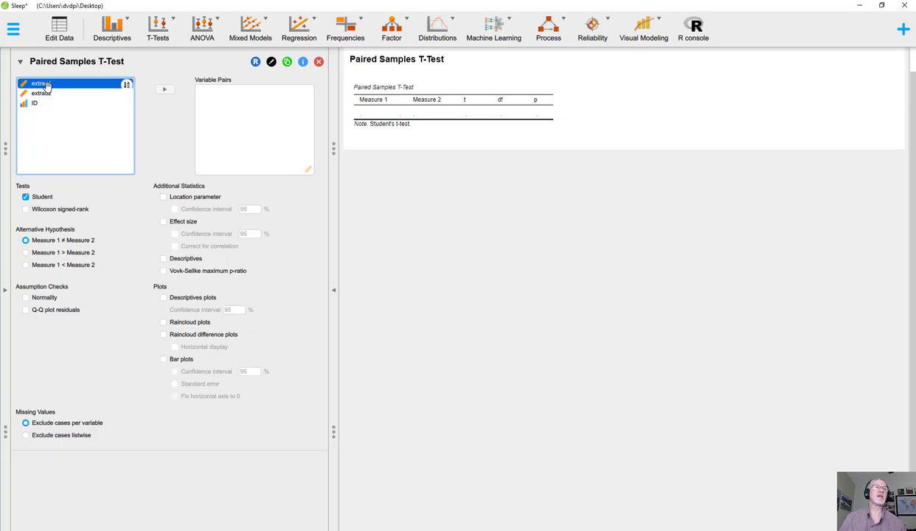
{"action": "left_click", "coordinate": [165, 90]}
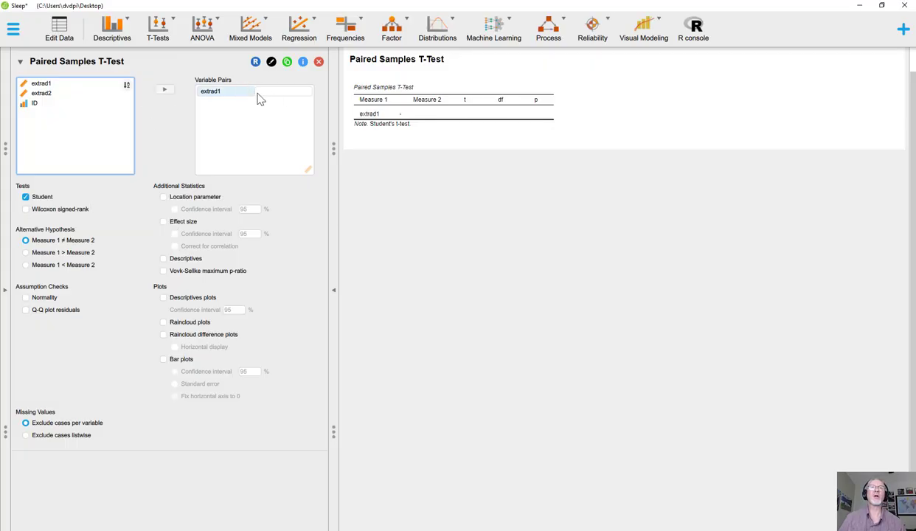
{"action": "left_click", "coordinate": [45, 93]}
{"action": "left_click", "coordinate": [160, 93]}
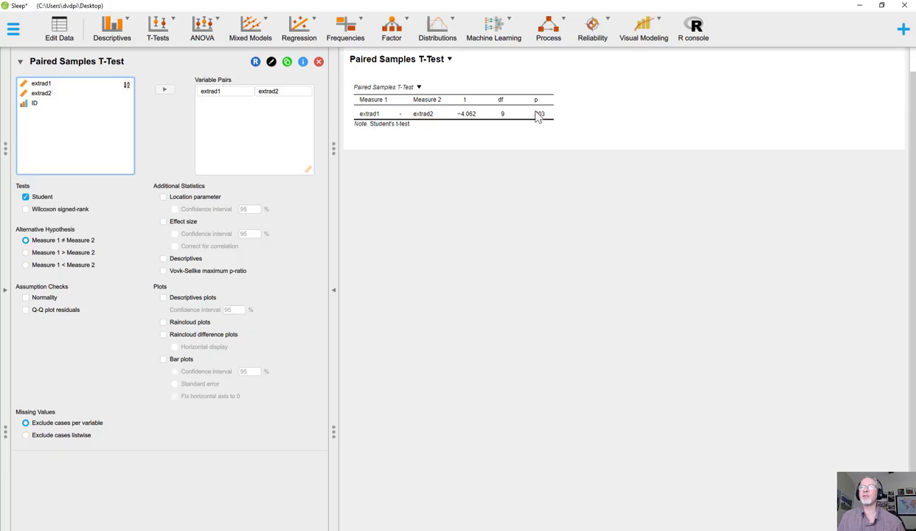
Add the location parameter with its 95% confidence interval and the effect size to the t-test output.
{"action": "left_click", "coordinate": [163, 198]}
{"action": "left_click", "coordinate": [174, 209]}
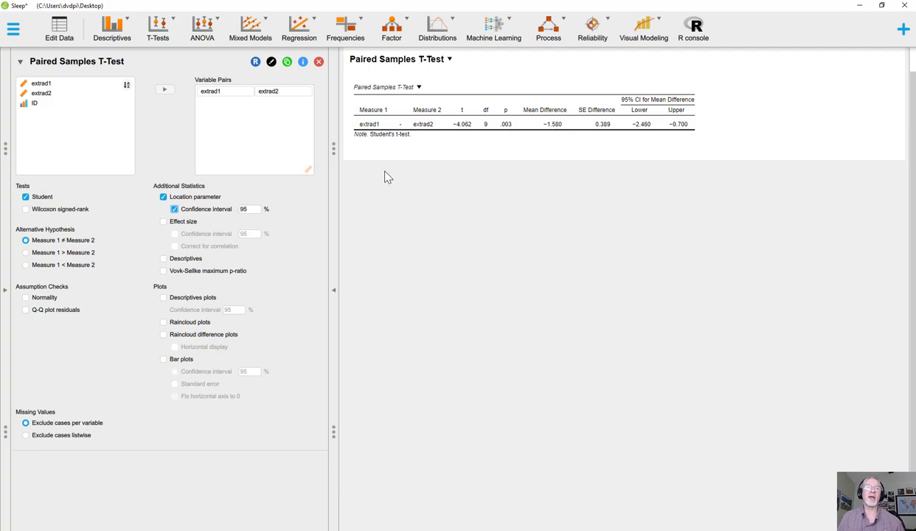
{"action": "left_click", "coordinate": [163, 223]}
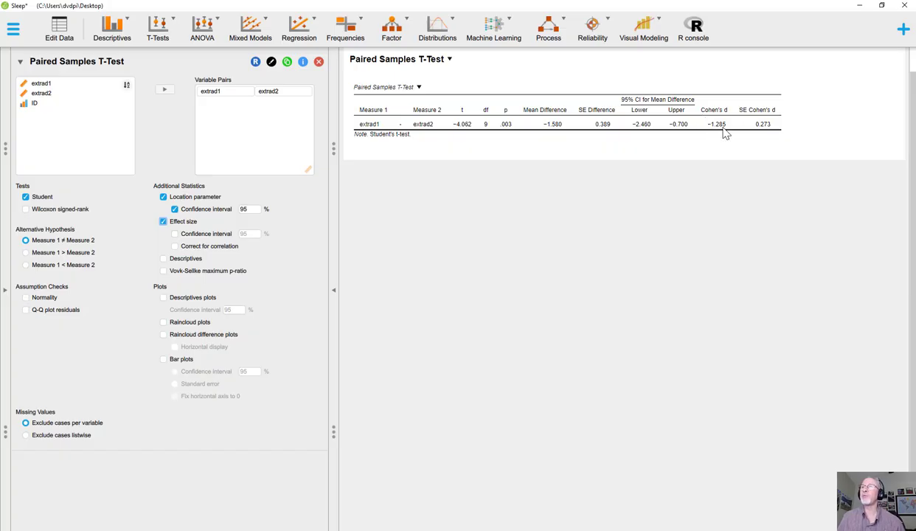
Add the descriptives table, descriptives plots with 95% confidence interval, and raincloud plots to the t-test results.
{"action": "left_click", "coordinate": [164, 298]}
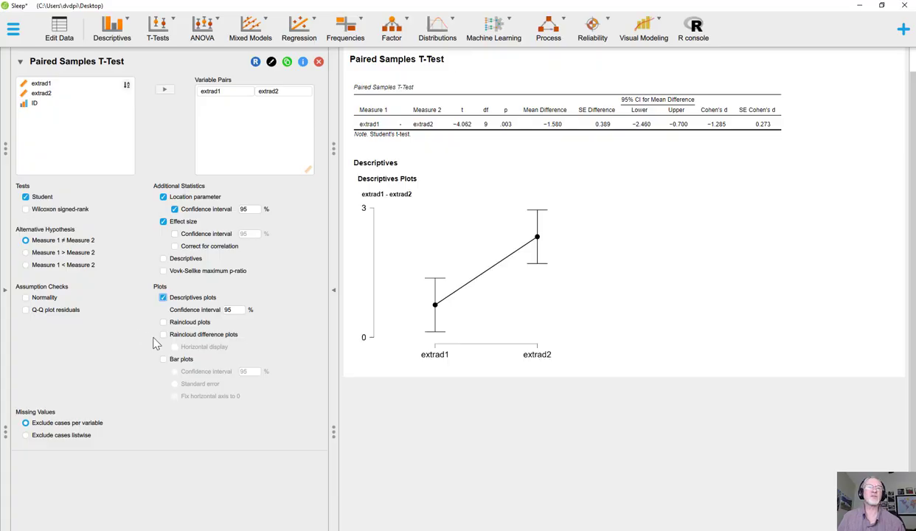
{"action": "left_click", "coordinate": [162, 259]}
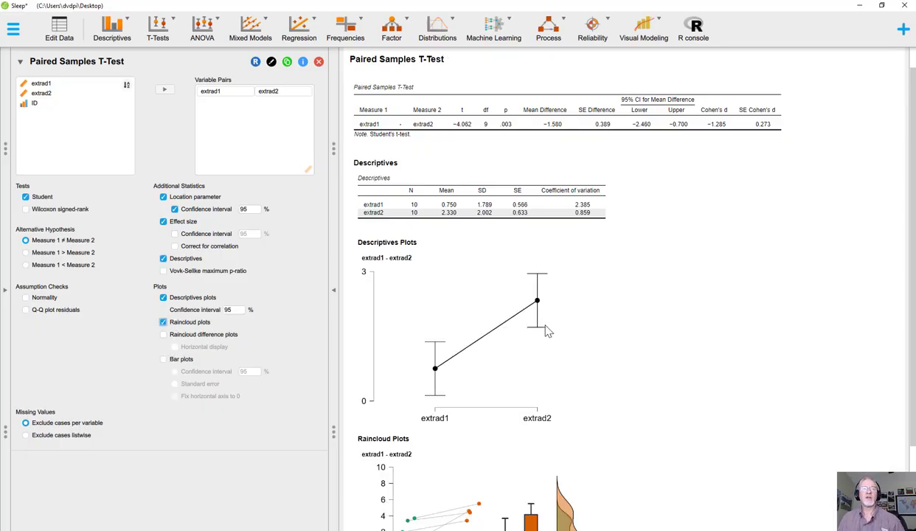
Examine the raincloud plots alongside the t-test table, descriptives and descriptives plot for extrad1 and extrad2.
{"action": "scroll", "coordinate": [549, 334], "scroll_direction": "down", "scroll_amount": 3}
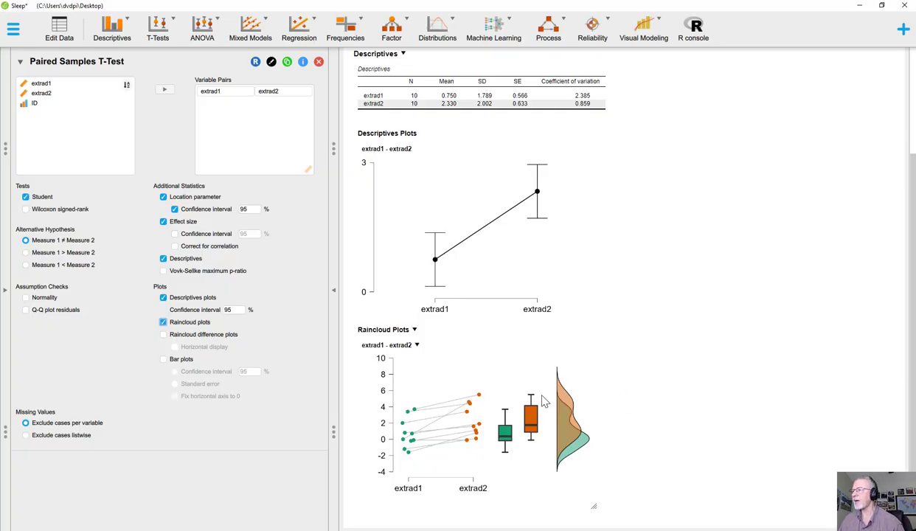
{"action": "scroll", "coordinate": [544, 406], "scroll_direction": "up", "scroll_amount": 2}
{"action": "scroll", "coordinate": [544, 405], "scroll_direction": "up", "scroll_amount": 1}
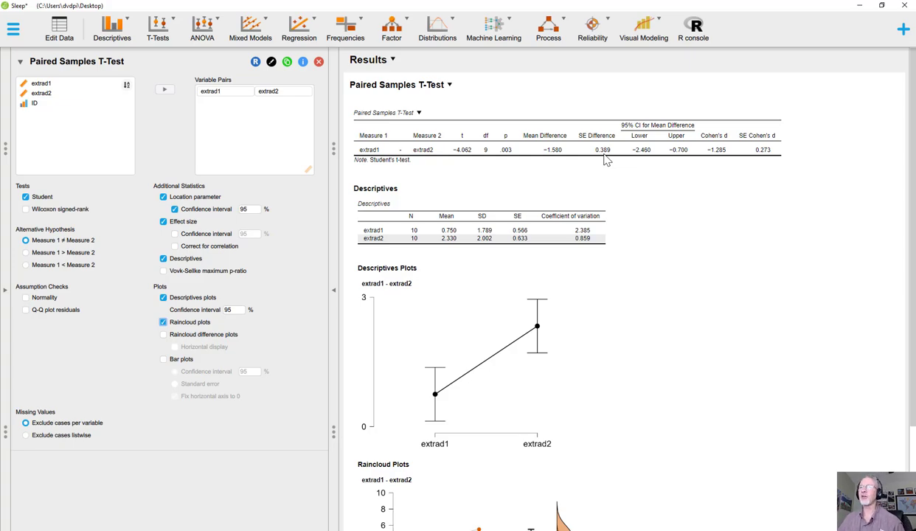
{"action": "scroll", "coordinate": [605, 166], "scroll_direction": "down", "scroll_amount": 3}
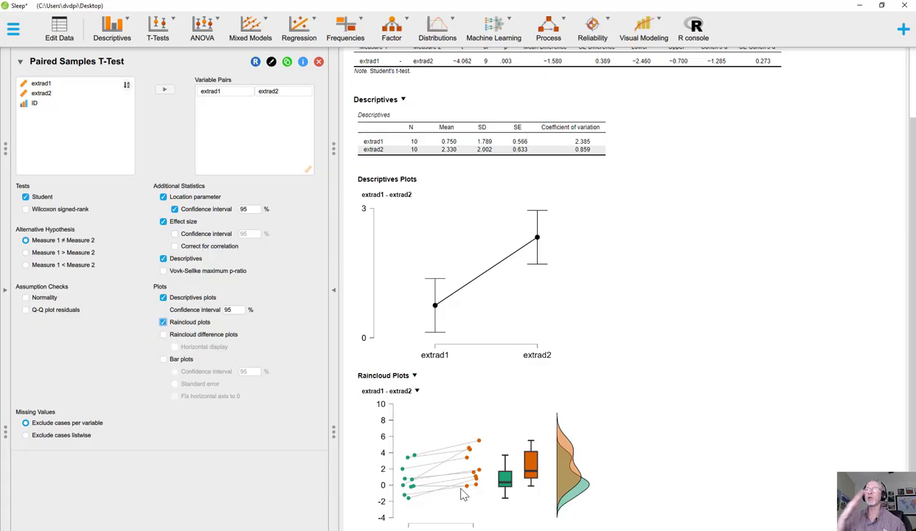
{"action": "scroll", "coordinate": [473, 483], "scroll_direction": "up", "scroll_amount": 3}
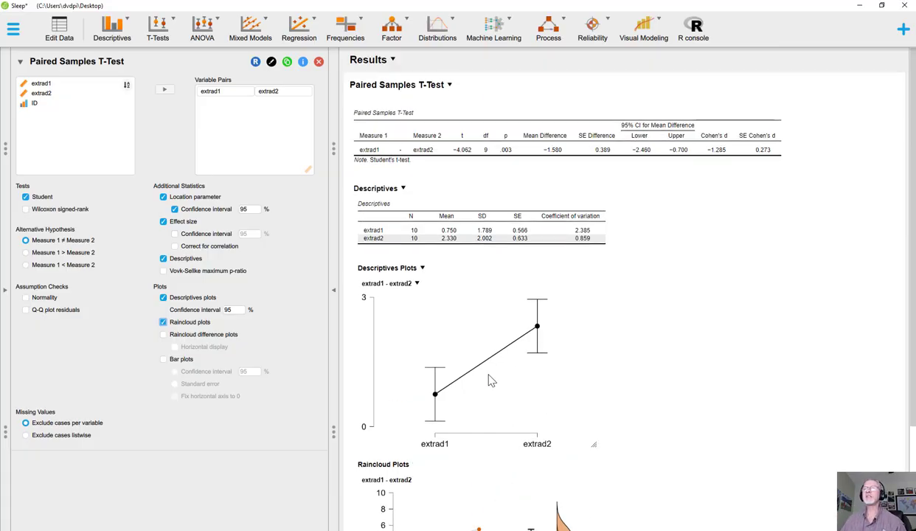